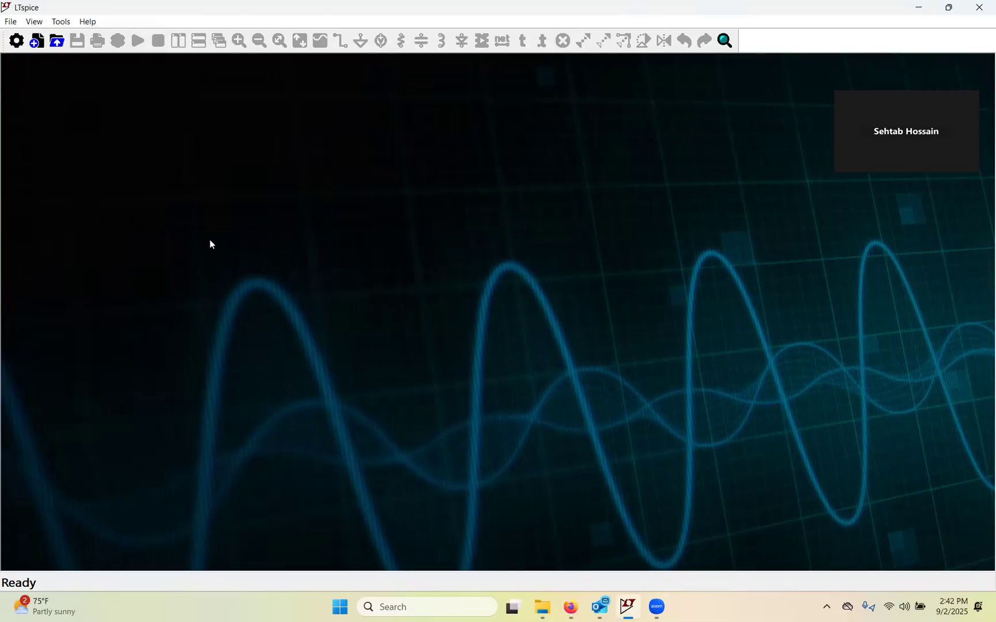
# - Create a new blank schematic
pyautogui.click(10, 22)
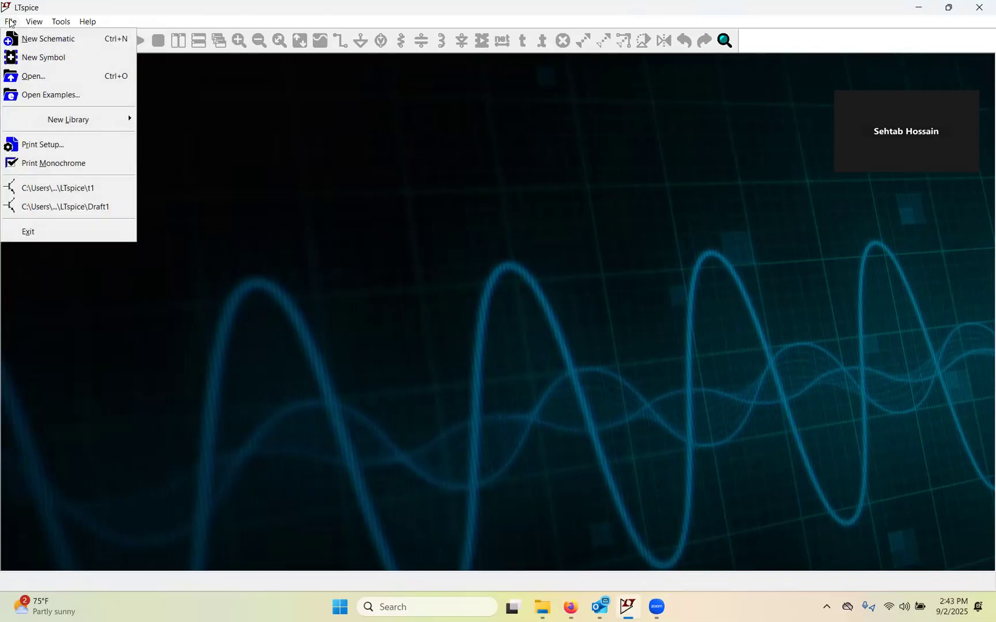
pyautogui.click(43, 39)
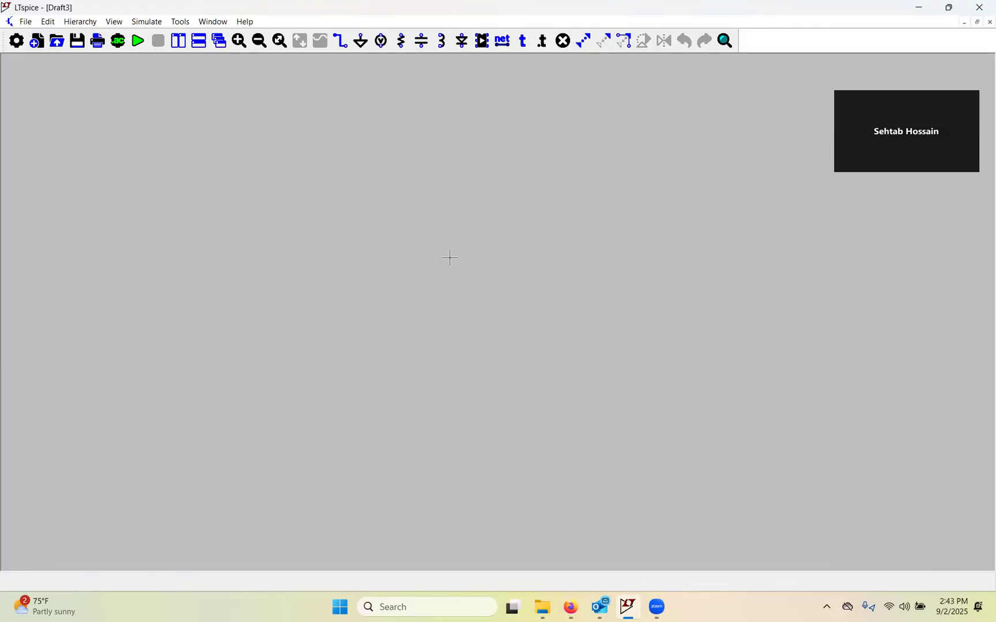
pyautogui.press('r')
pyautogui.press('g')
pyautogui.press('c')
pyautogui.press('d')
pyautogui.press('n')
pyautogui.press('p')
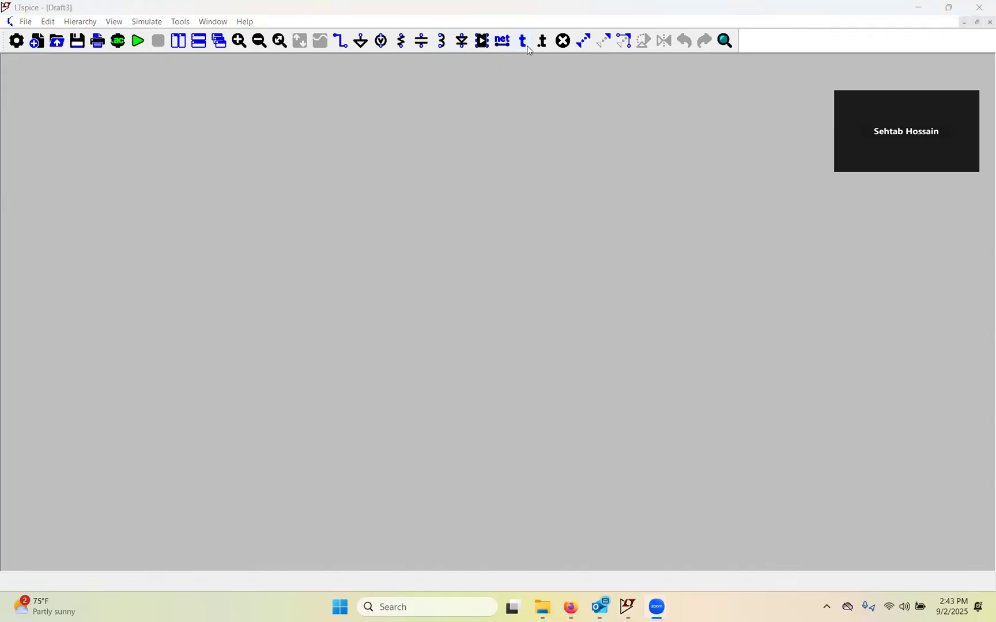
# - Find the voltage component in the component library and place one voltage source in the schematic's left half
pyautogui.click(480, 42)
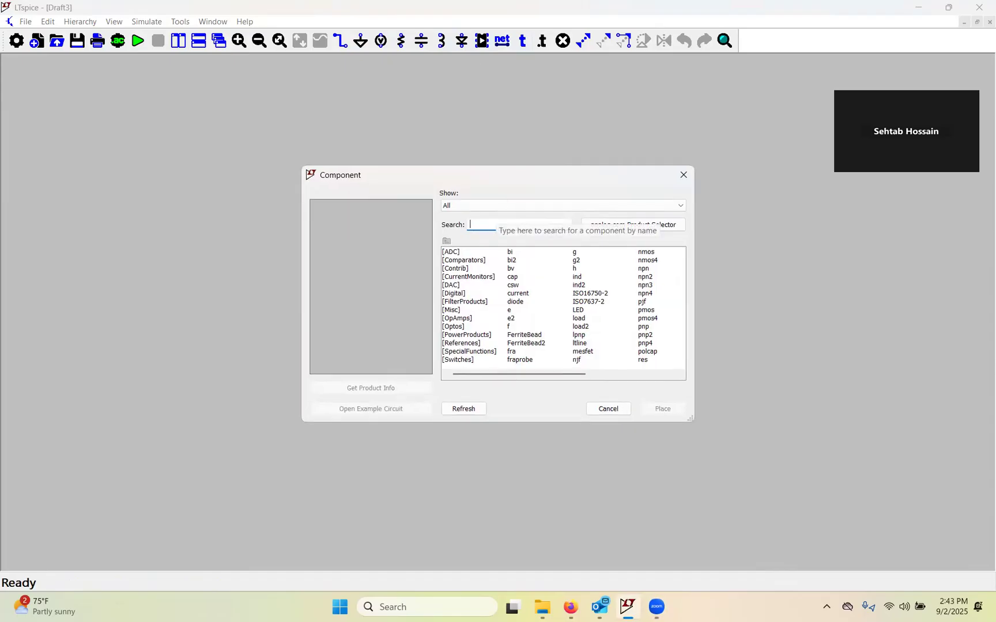
pyautogui.write('voltage')
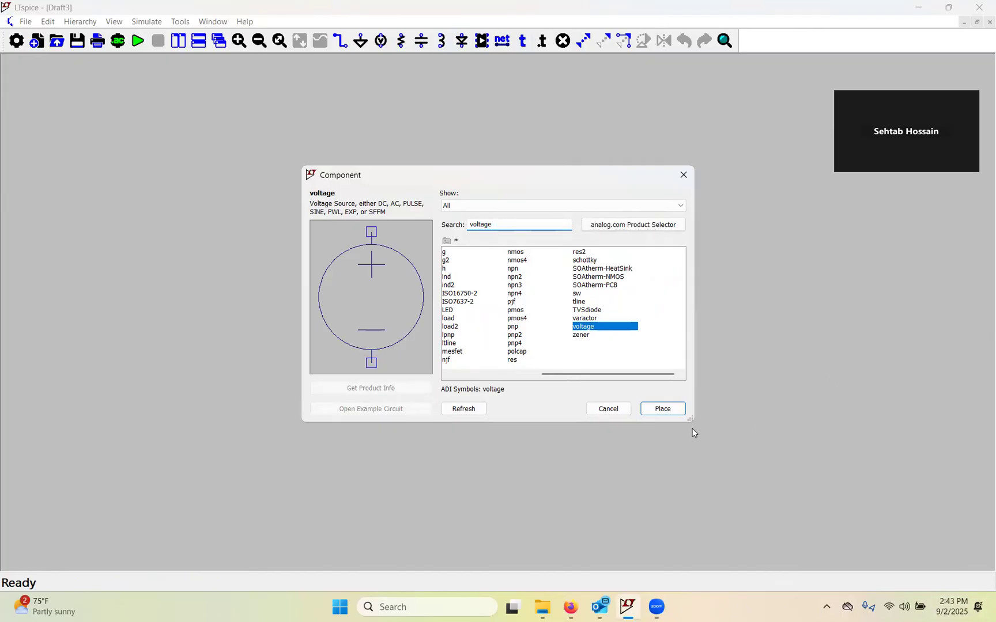
pyautogui.click(678, 413)
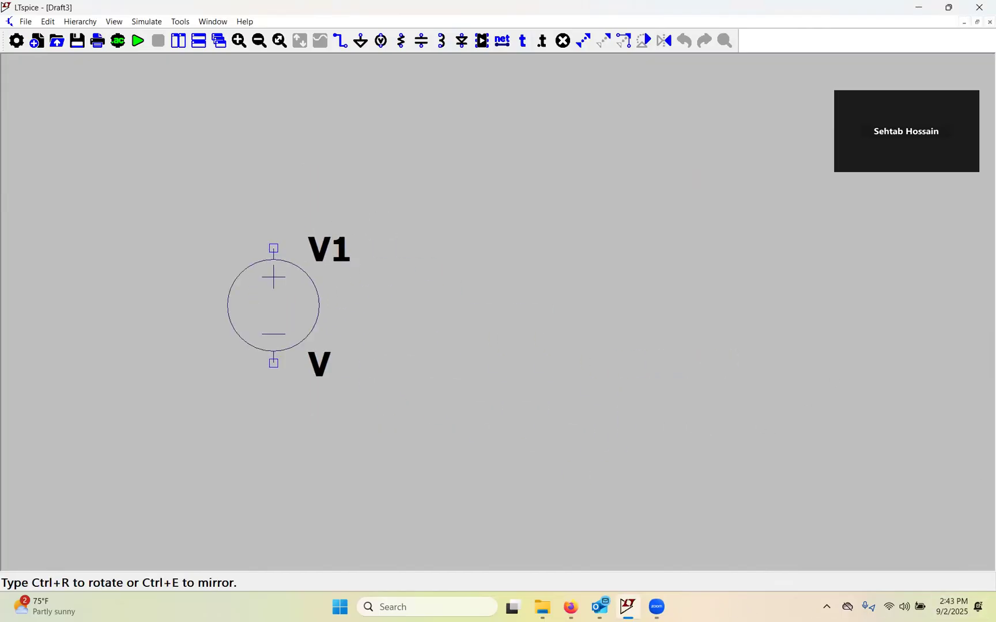
pyautogui.click(274, 305)
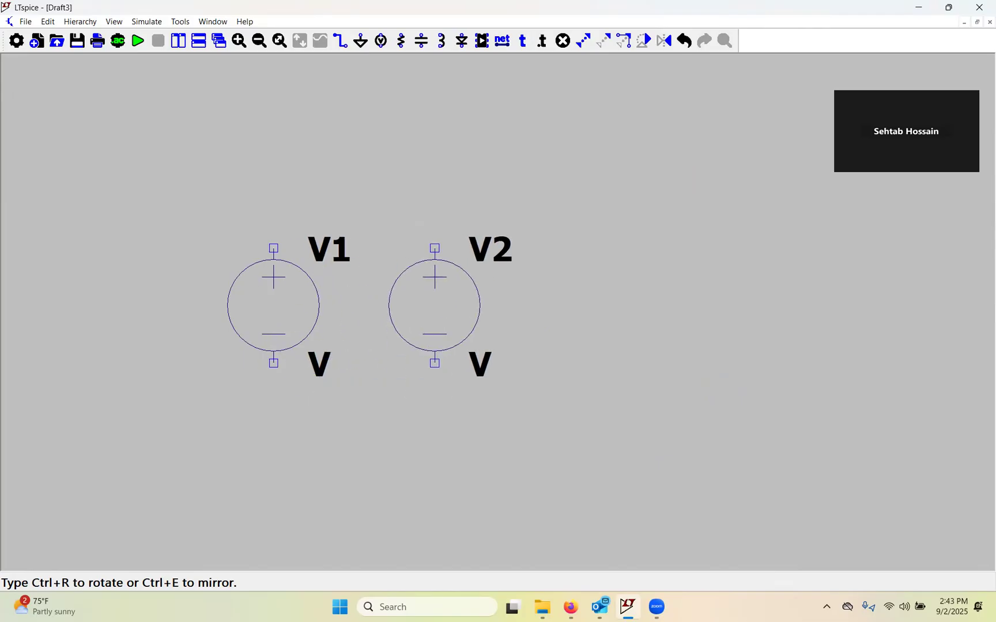
pyautogui.press('Escape')
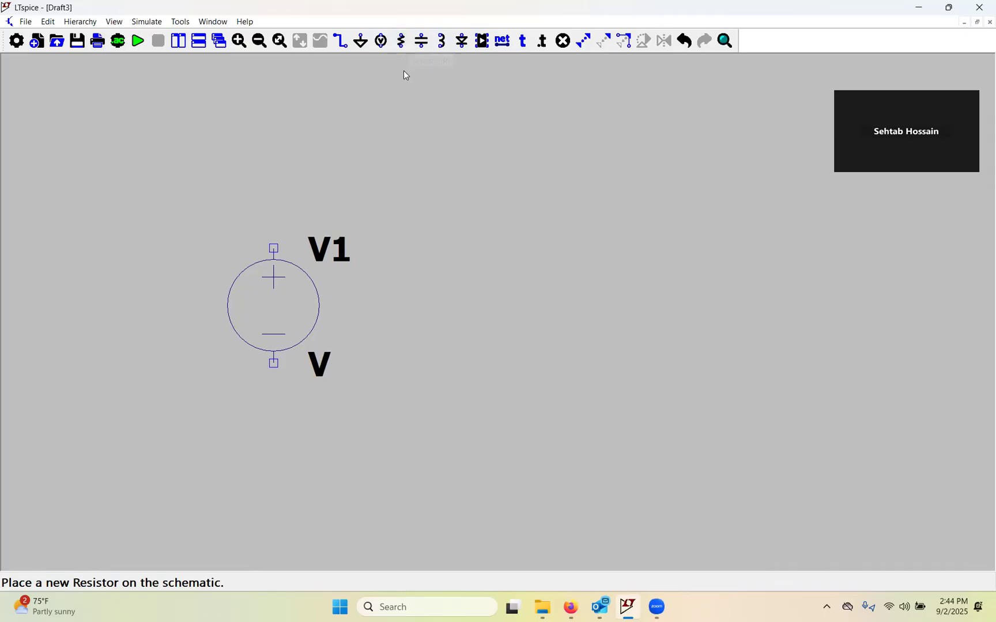
# - Place one resistor, rotated to lie horizontally, above and to the right of the voltage source
pyautogui.click(401, 40)
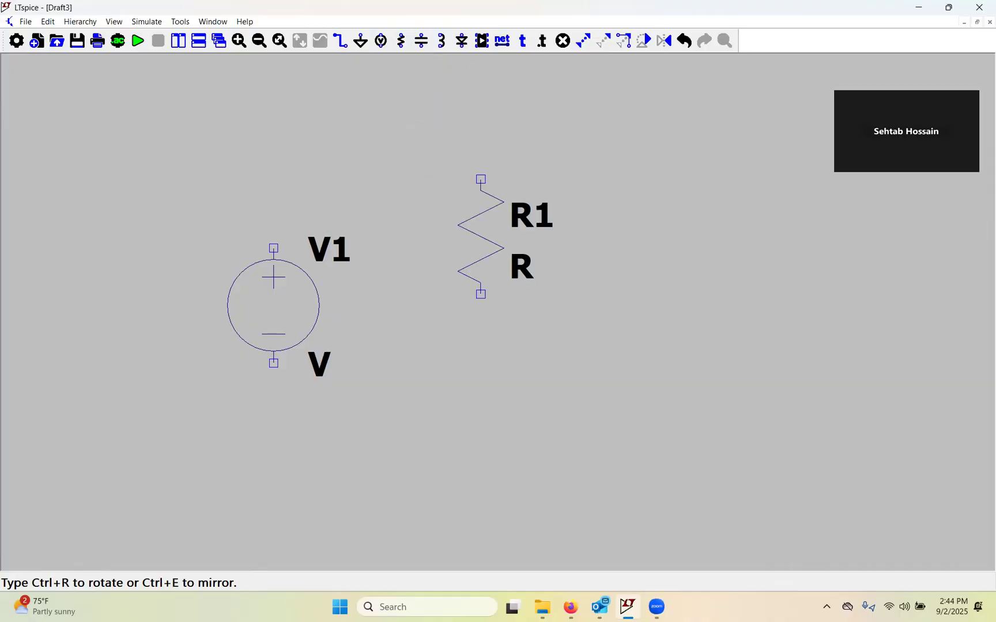
pyautogui.hotkey('ctrl', 'r')
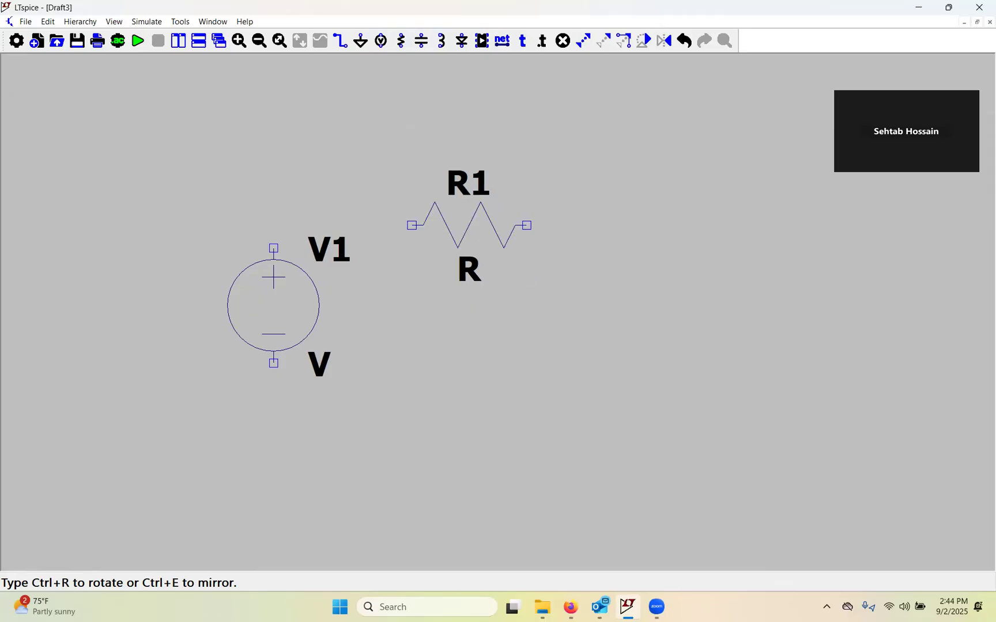
pyautogui.hotkey('ctrl', 'r')
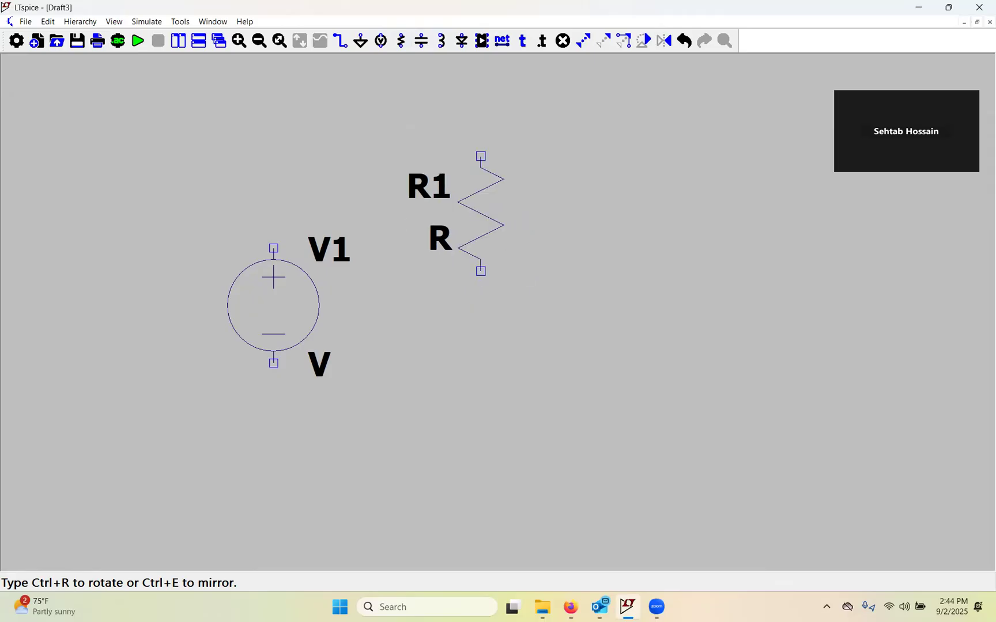
pyautogui.hotkey('ctrl', 'r')
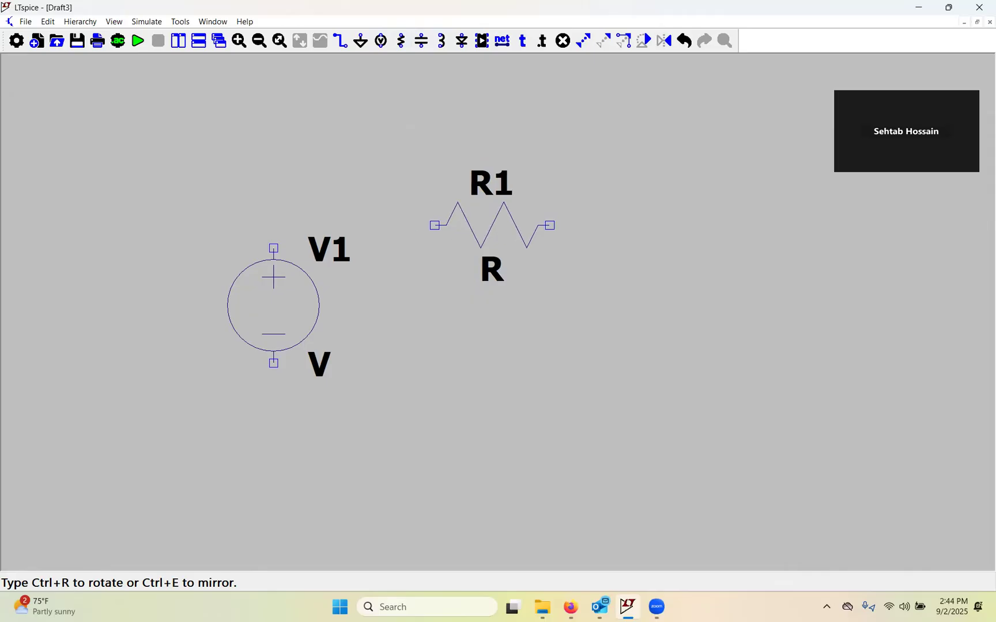
pyautogui.click(490, 225)
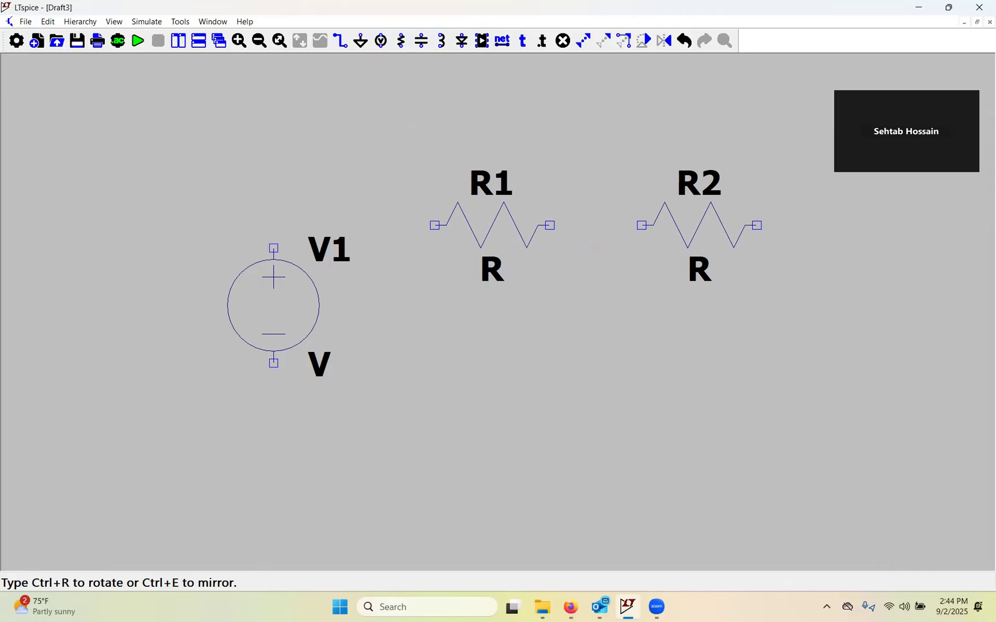
pyautogui.press('Escape')
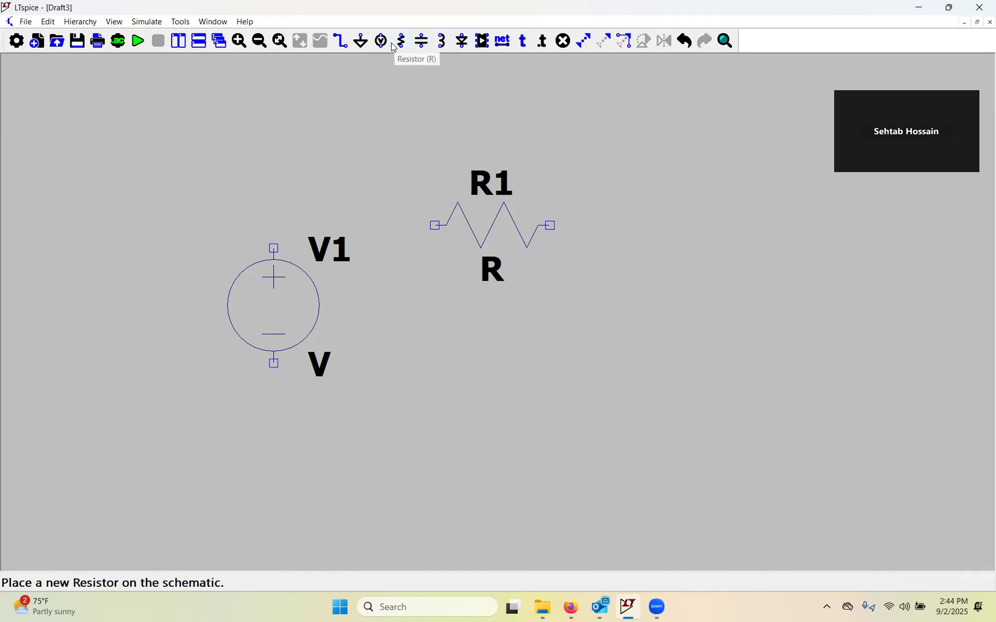
# - Find the LED component in the component library and place one vertically, below and to the right of the resistor
pyautogui.click(482, 40)
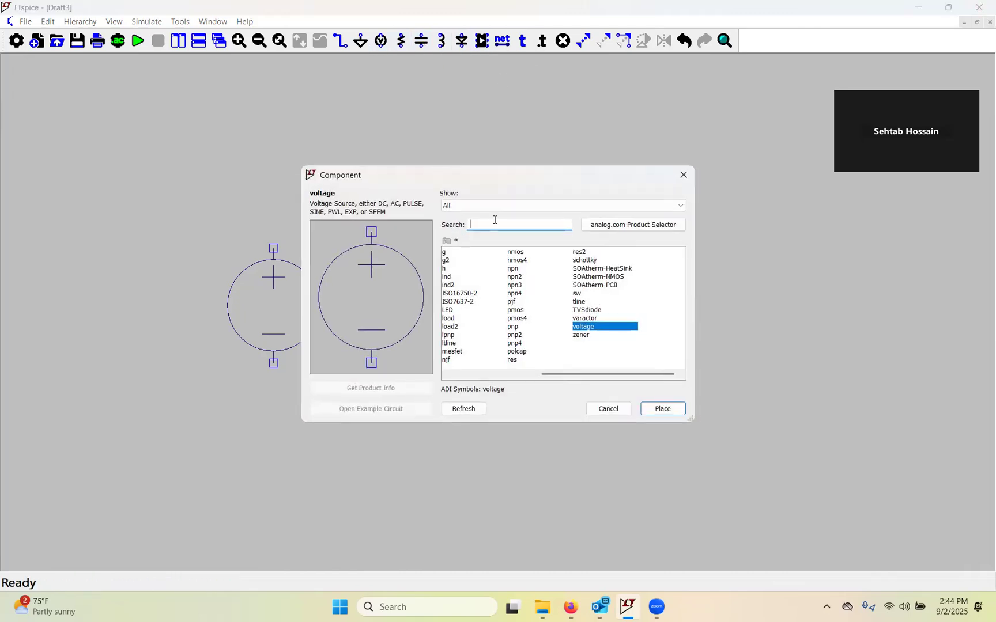
pyautogui.write('LED')
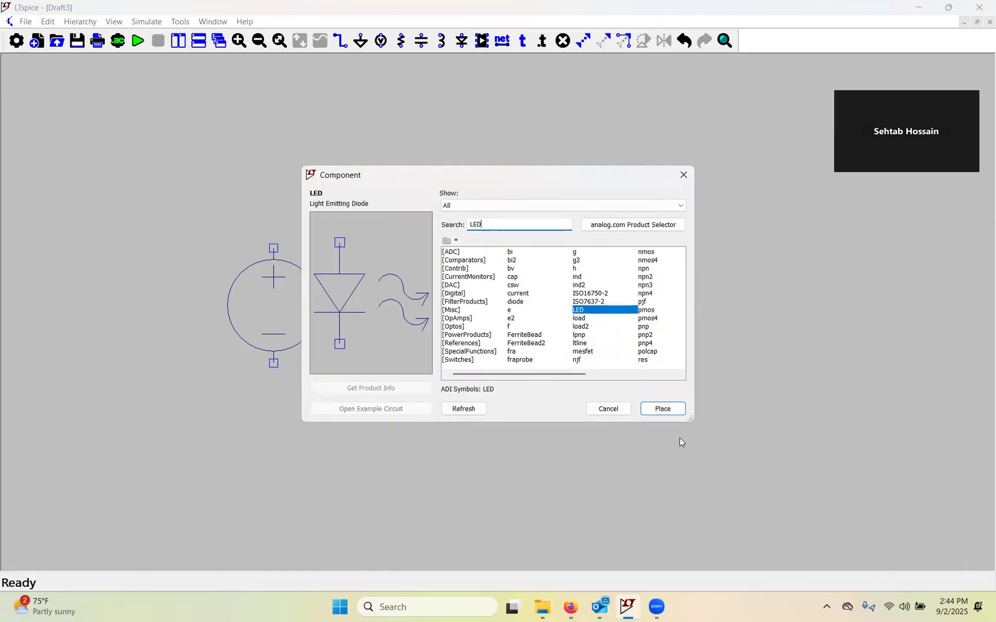
pyautogui.click(662, 408)
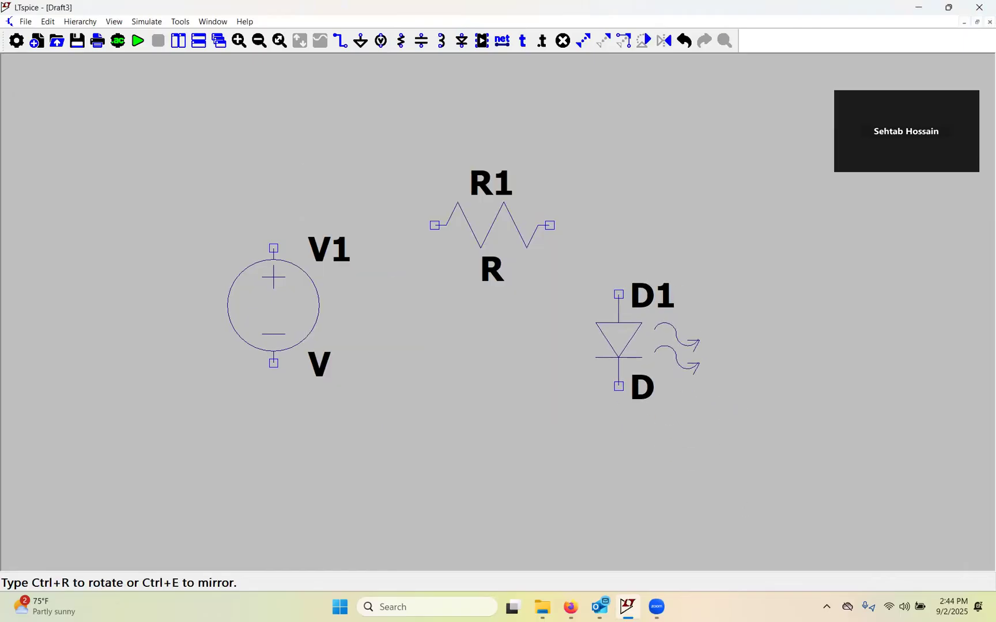
pyautogui.click(641, 271)
pyautogui.press('Escape')
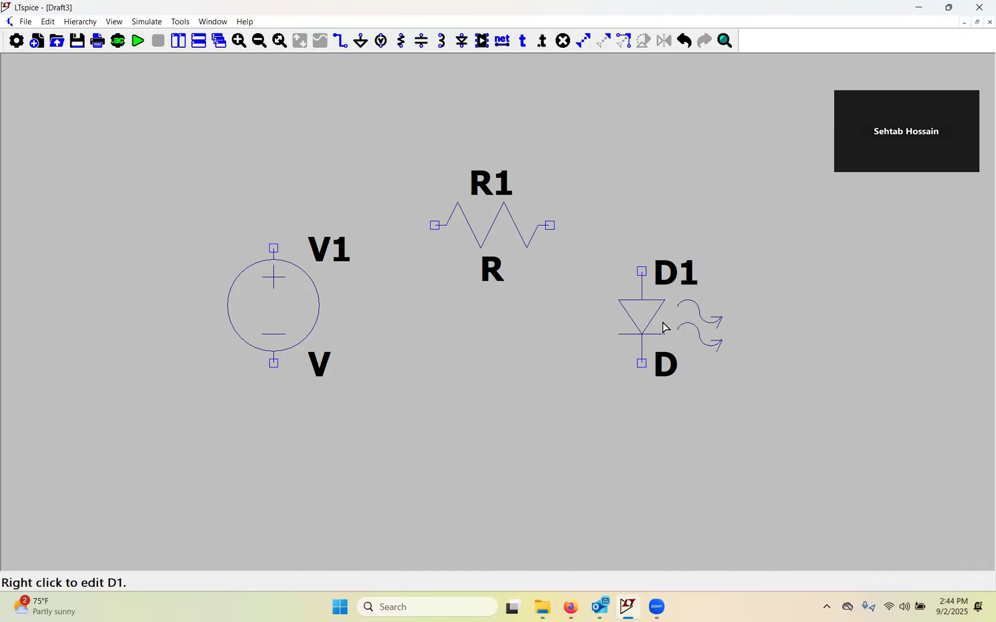
# - Assign the Fairchild QTLP690C LED model to diode D1
pyautogui.rightClick(644, 324)
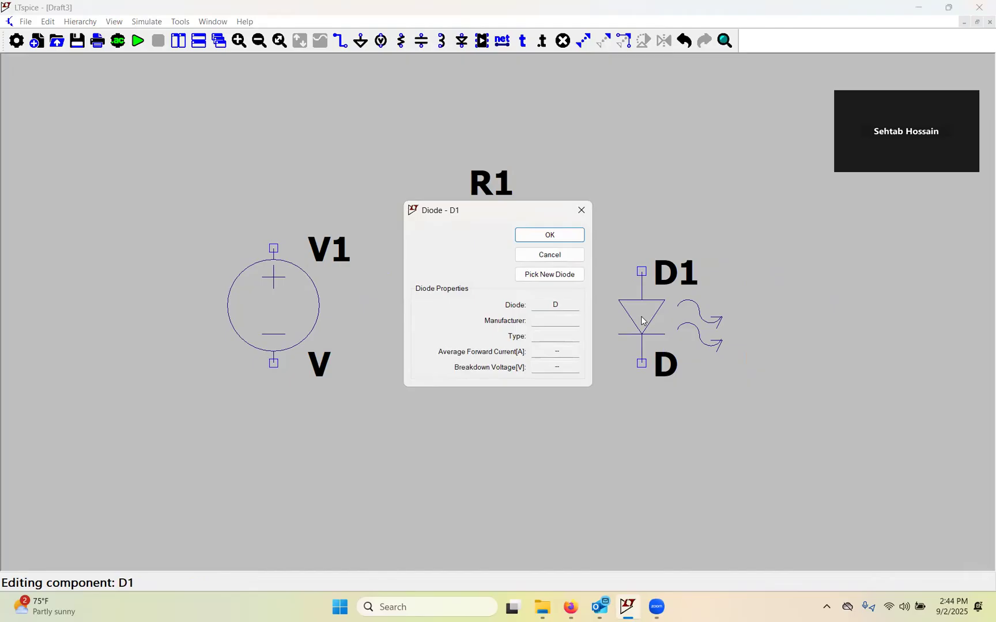
pyautogui.click(548, 275)
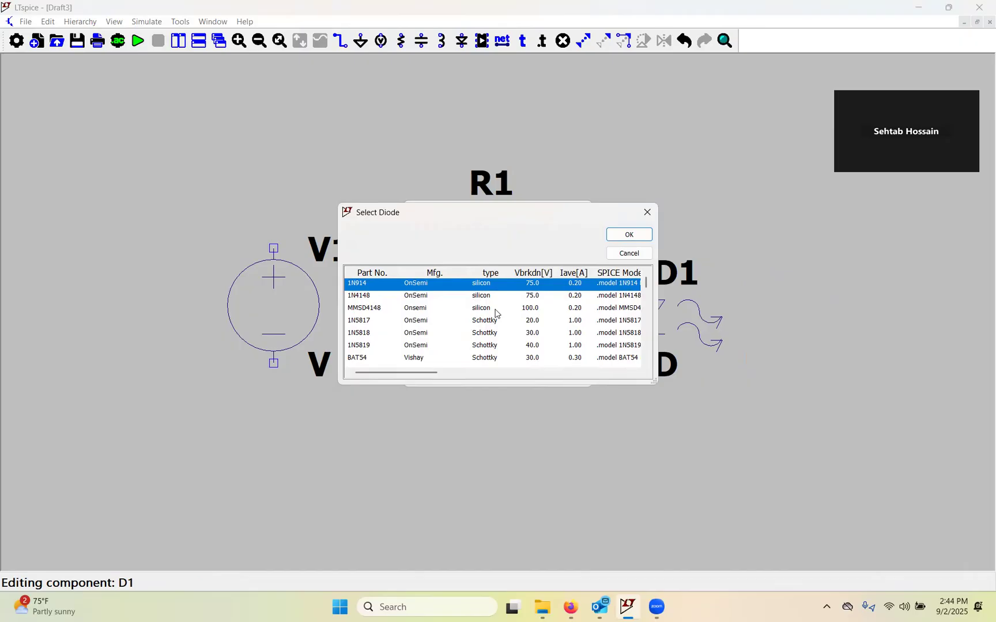
pyautogui.scroll(-10, 479, 298)
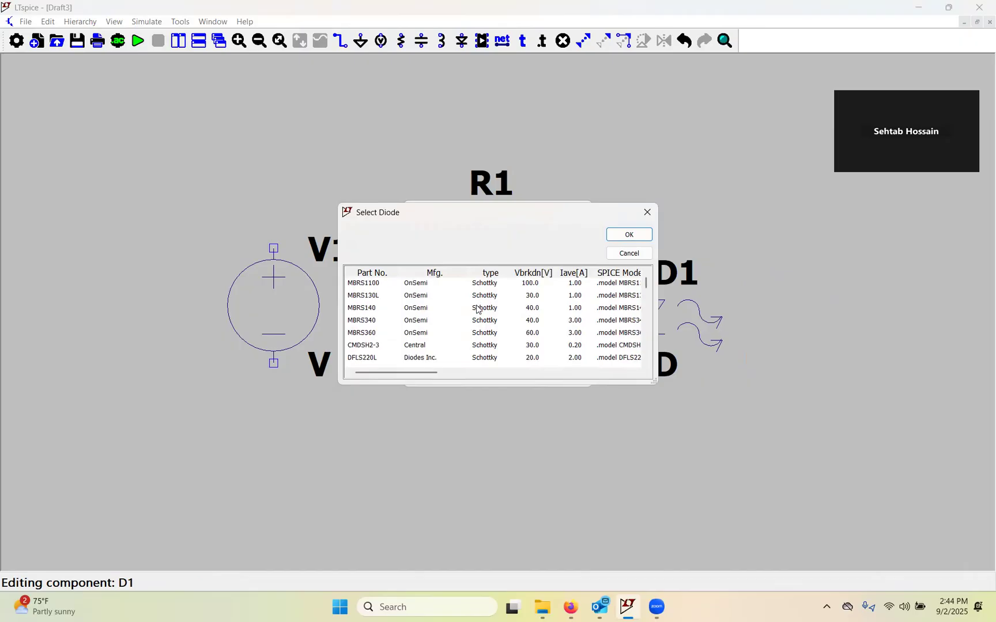
pyautogui.scroll(-2, 479, 310)
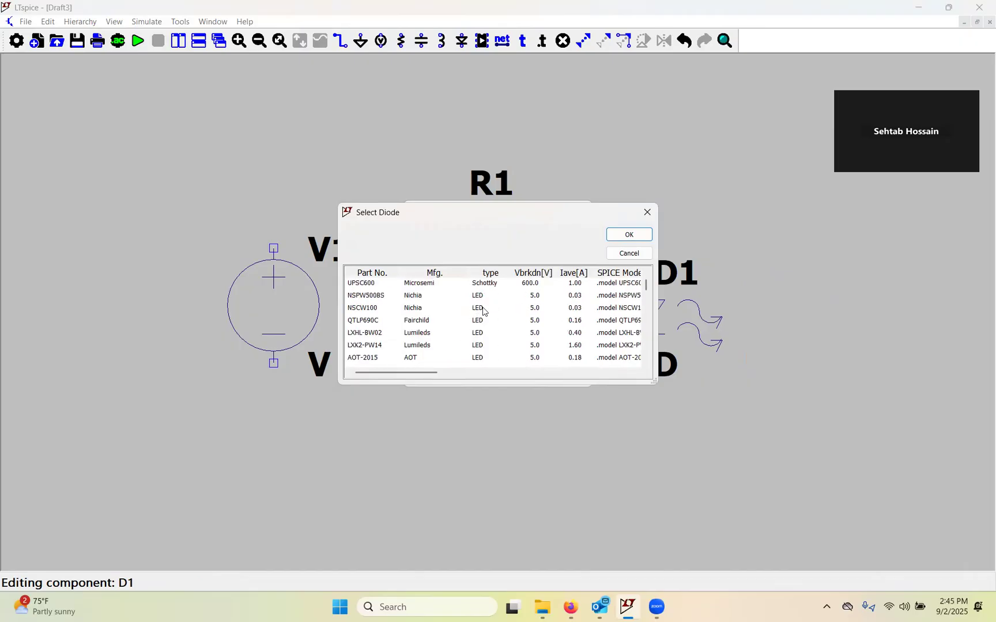
pyautogui.click(421, 325)
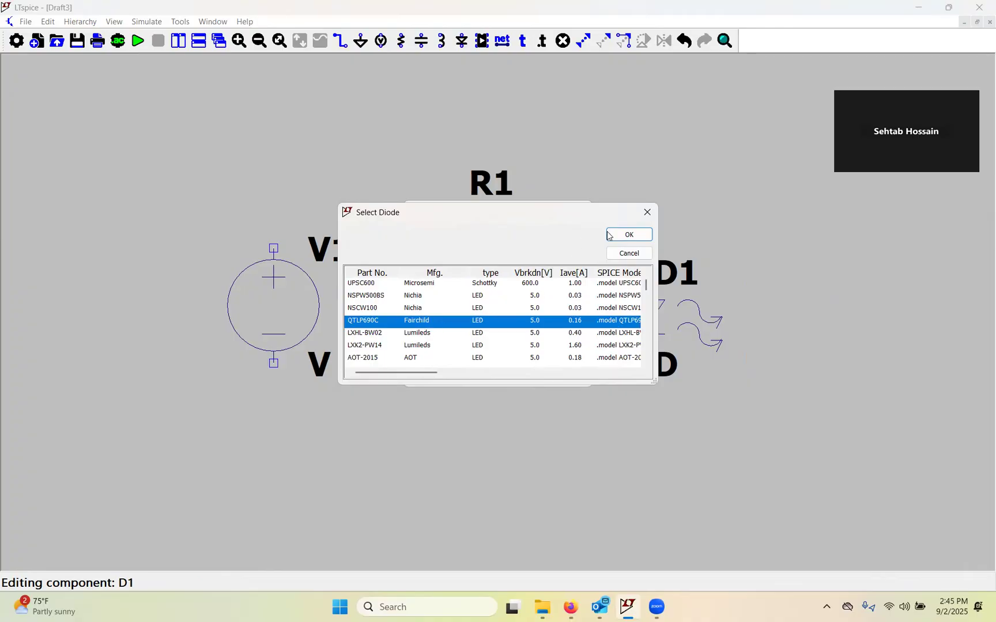
pyautogui.click(626, 239)
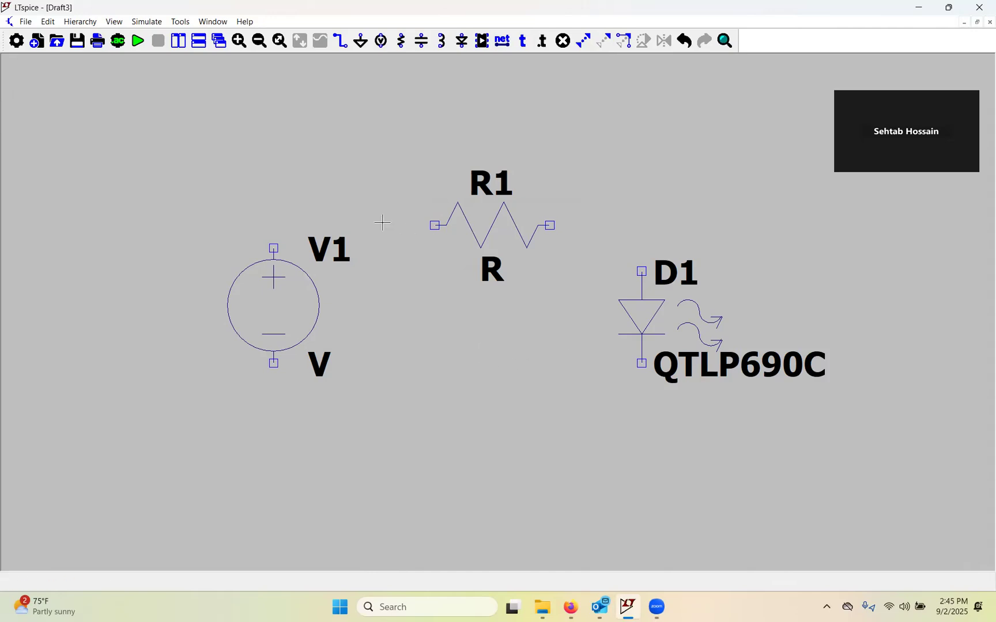
# - Place a ground symbol below the components, midway between the voltage source and the LED
pyautogui.click(362, 41)
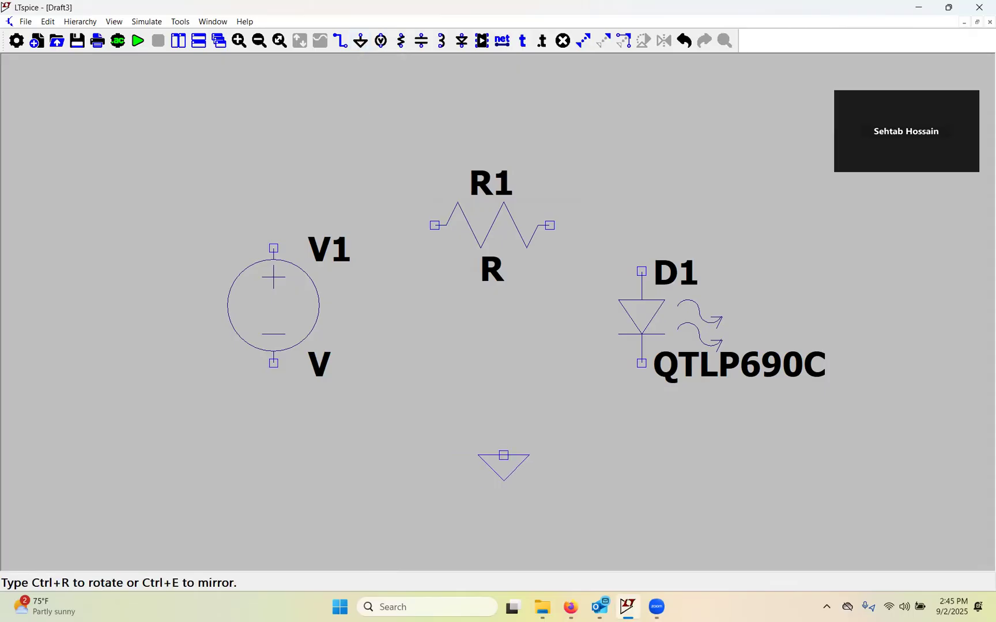
pyautogui.click(504, 455)
pyautogui.press('Escape')
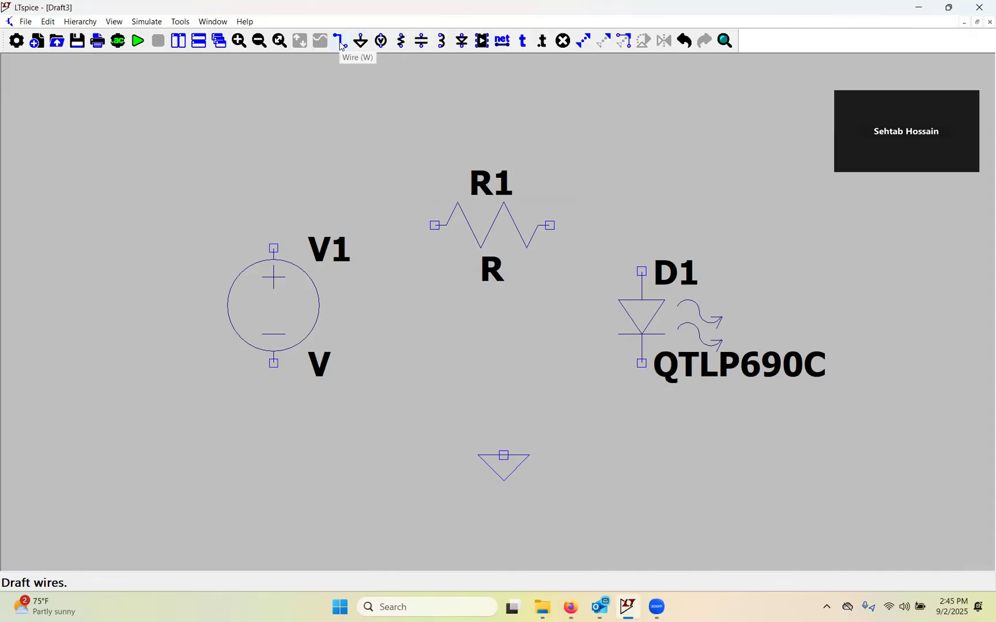
# - Wire the voltage source's positive terminal to the resistor's left end and the resistor's right end to the LED's anode
pyautogui.click(341, 41)
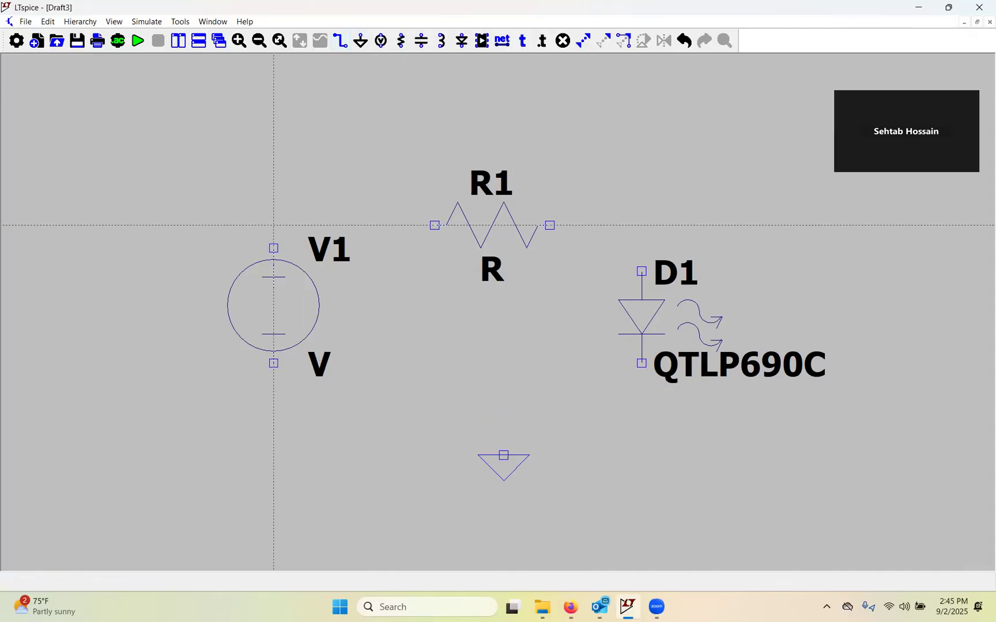
pyautogui.click(273, 248)
pyautogui.click(273, 225)
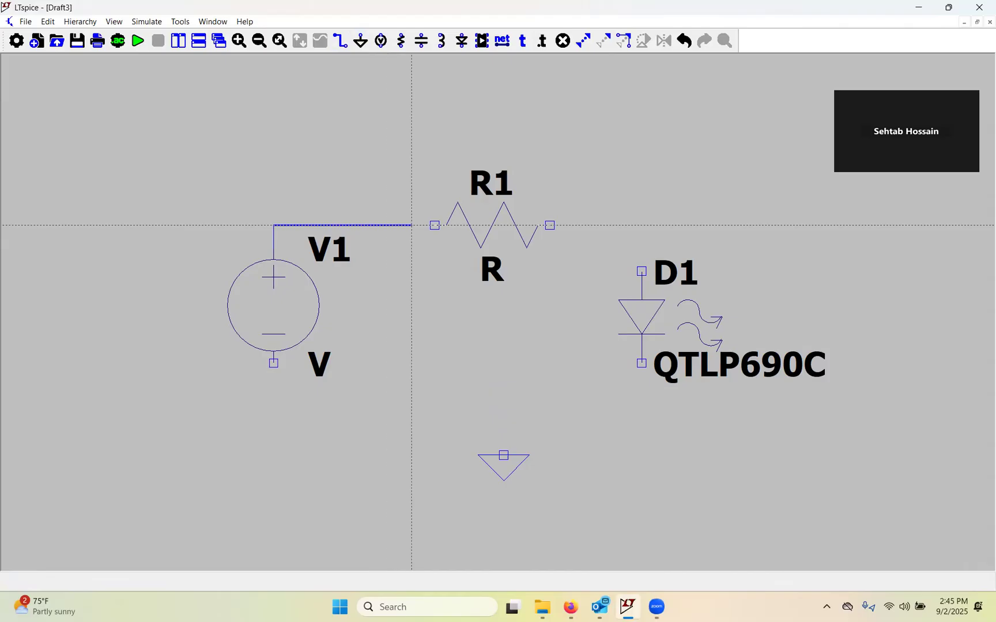
pyautogui.click(435, 225)
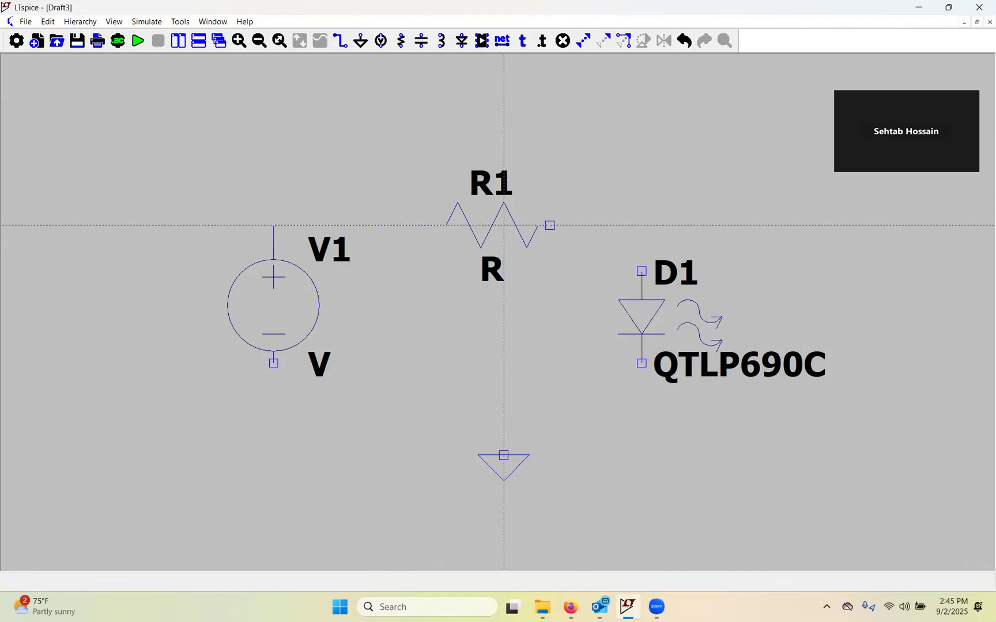
pyautogui.click(550, 226)
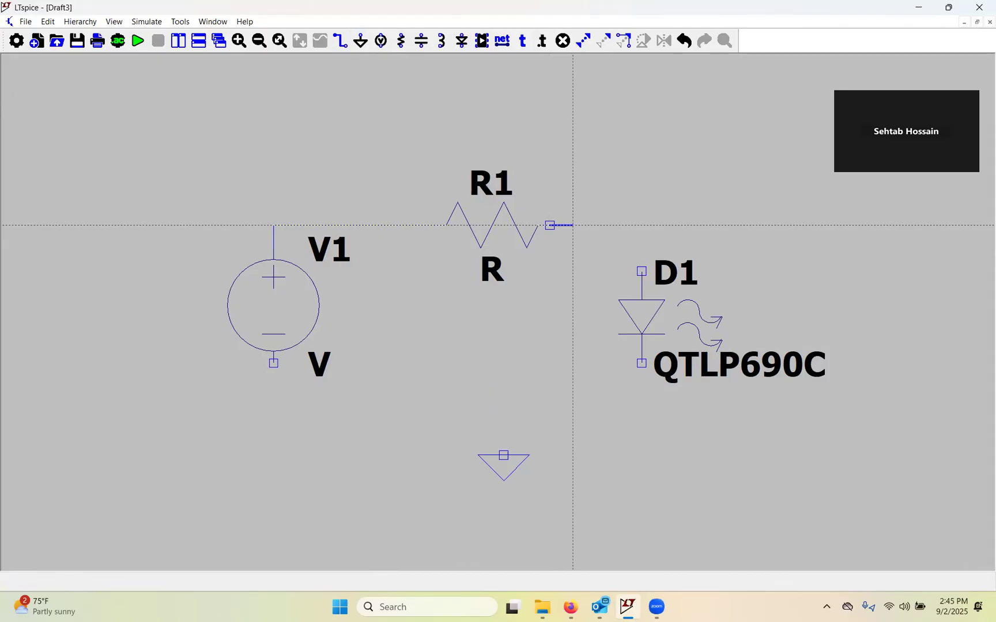
pyautogui.click(642, 225)
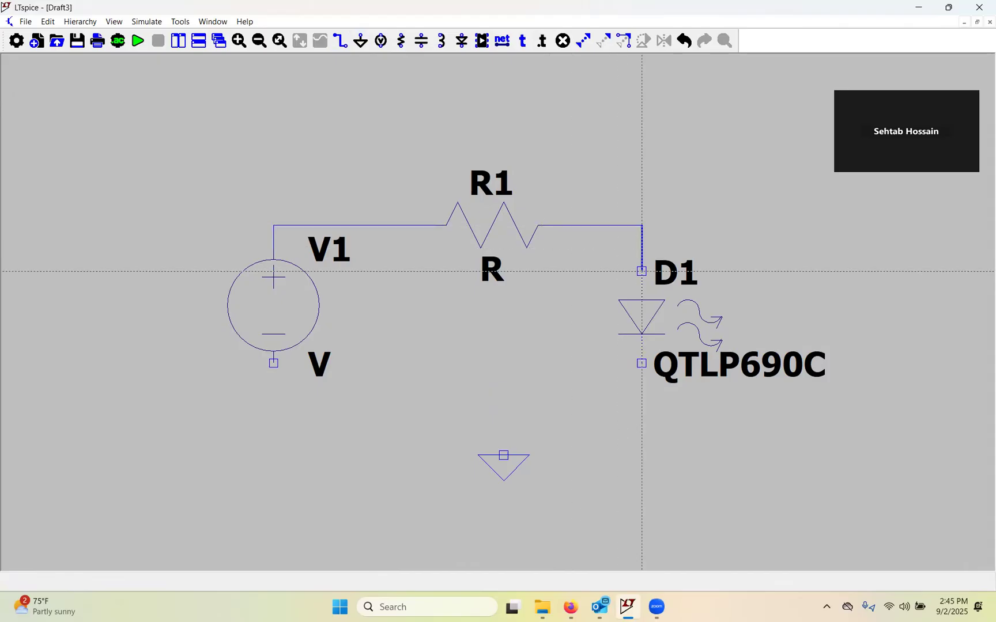
pyautogui.click(641, 271)
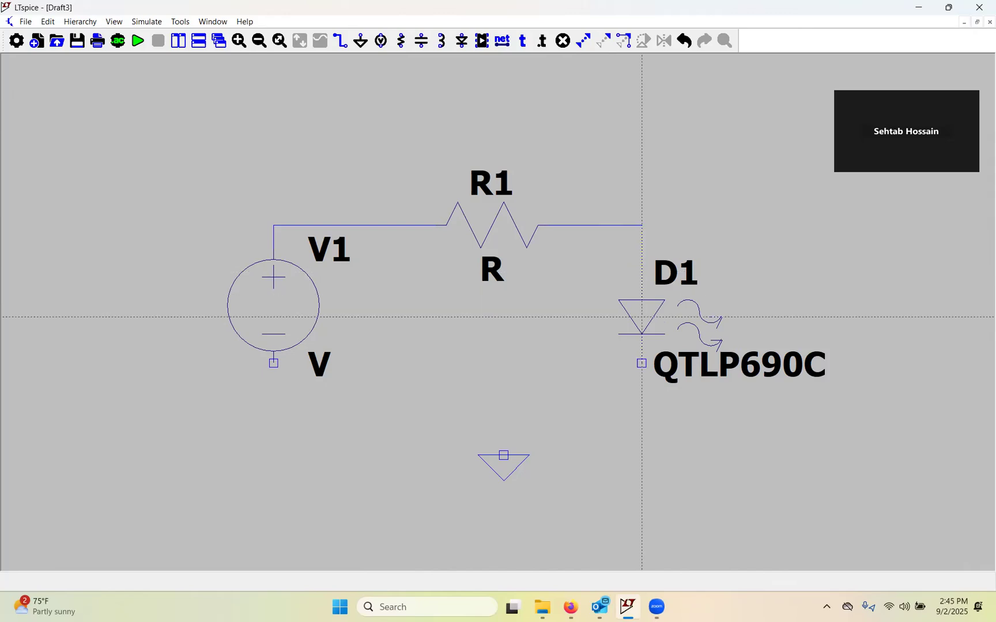
# - Wire the LED's cathode back to the voltage source's negative terminal, running the wire just above the ground symbol
pyautogui.click(642, 362)
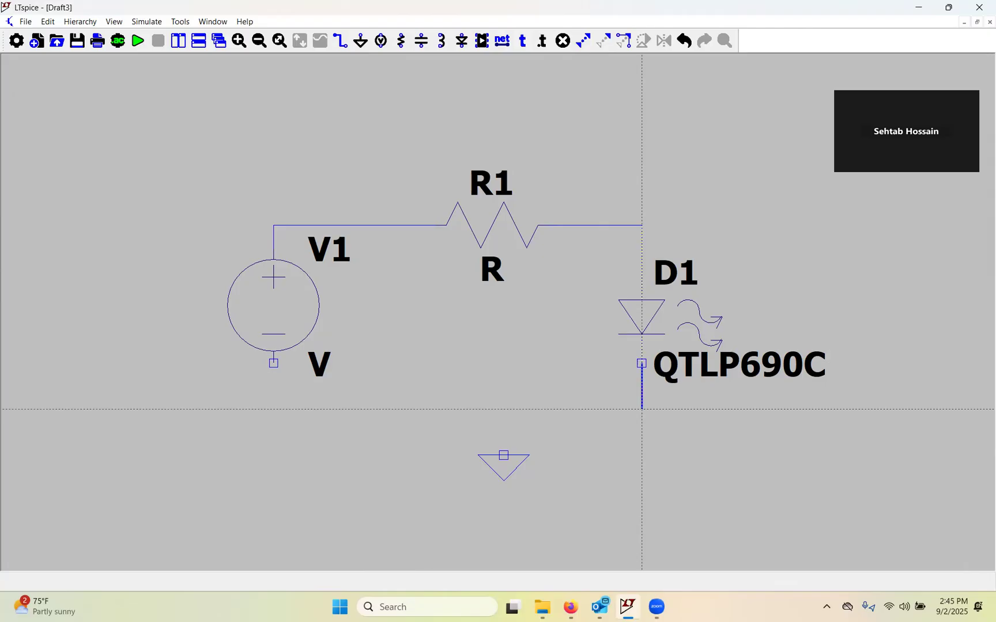
pyautogui.click(642, 432)
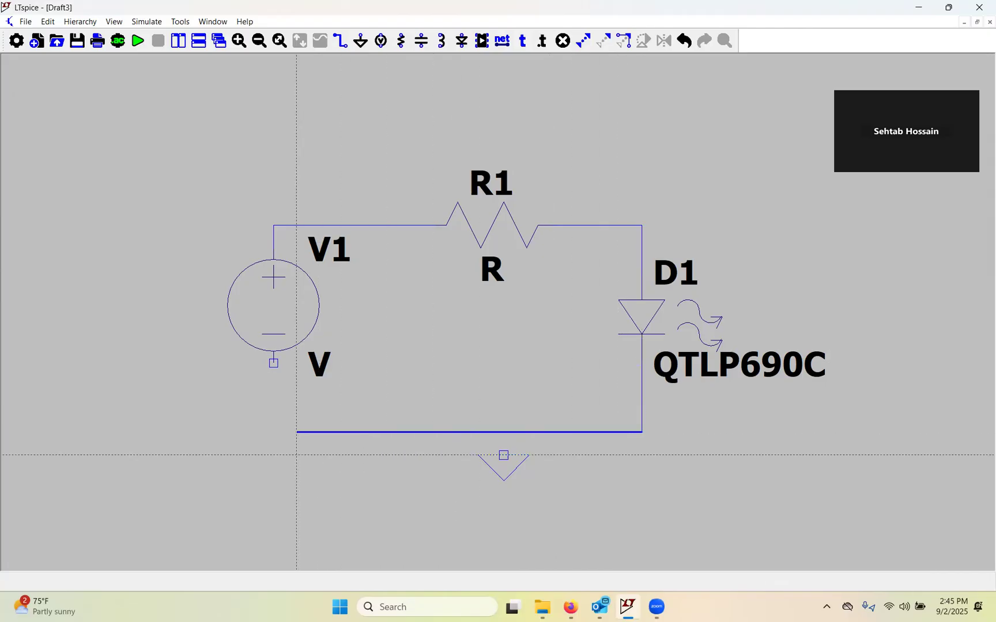
pyautogui.click(274, 432)
pyautogui.click(274, 363)
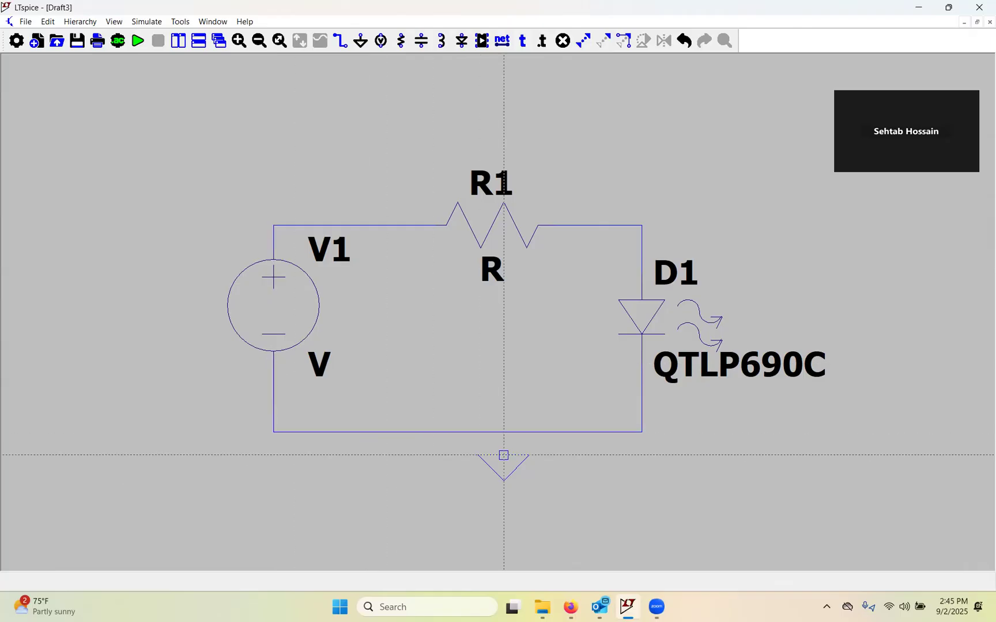
# - Wire the ground symbol up to the return wire directly above it
pyautogui.click(503, 455)
pyautogui.click(503, 432)
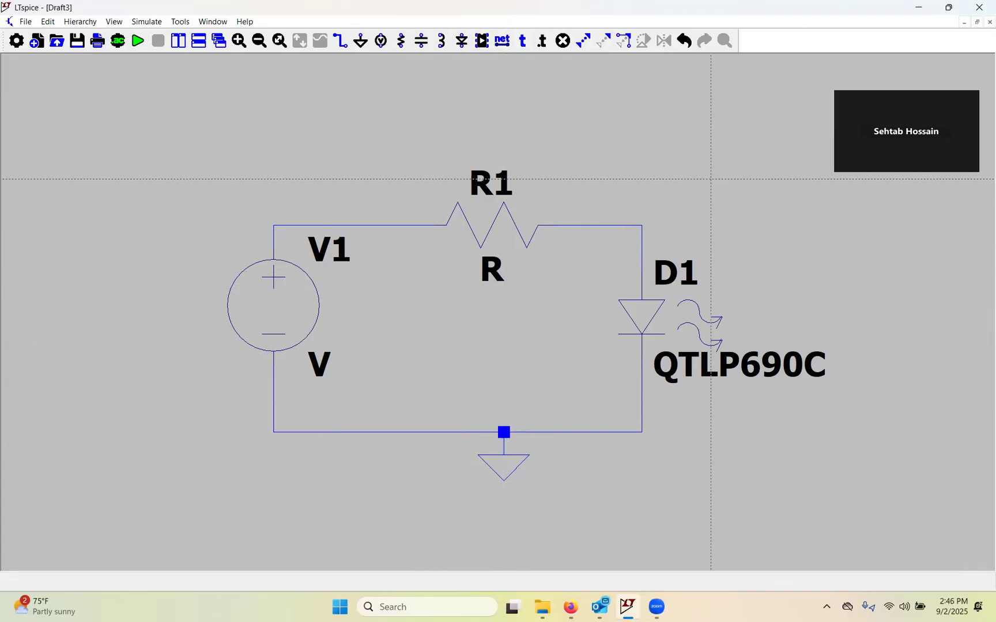
pyautogui.press('Escape')
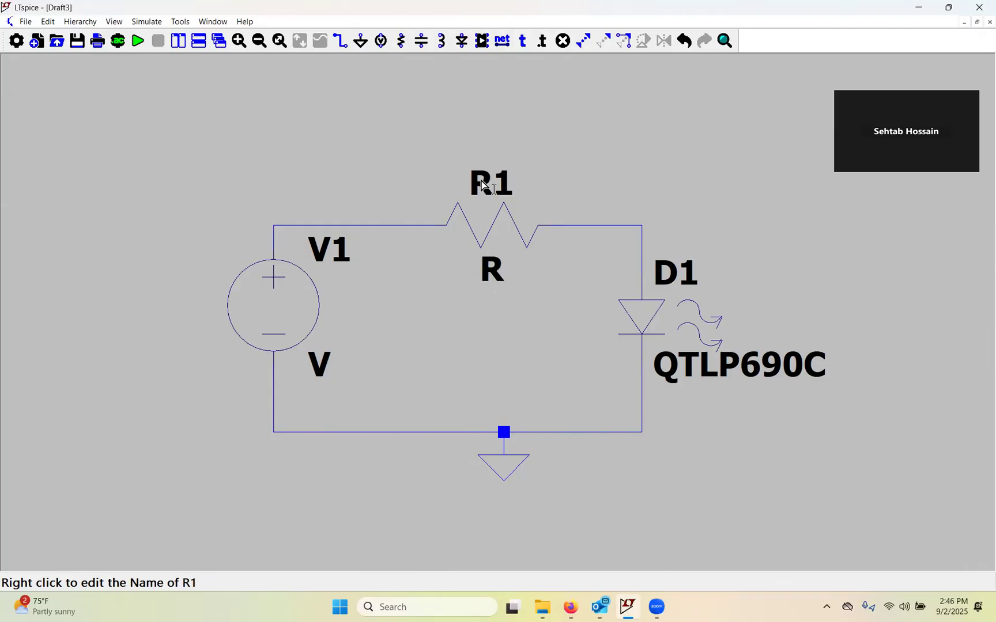
pyautogui.rightClick(489, 271)
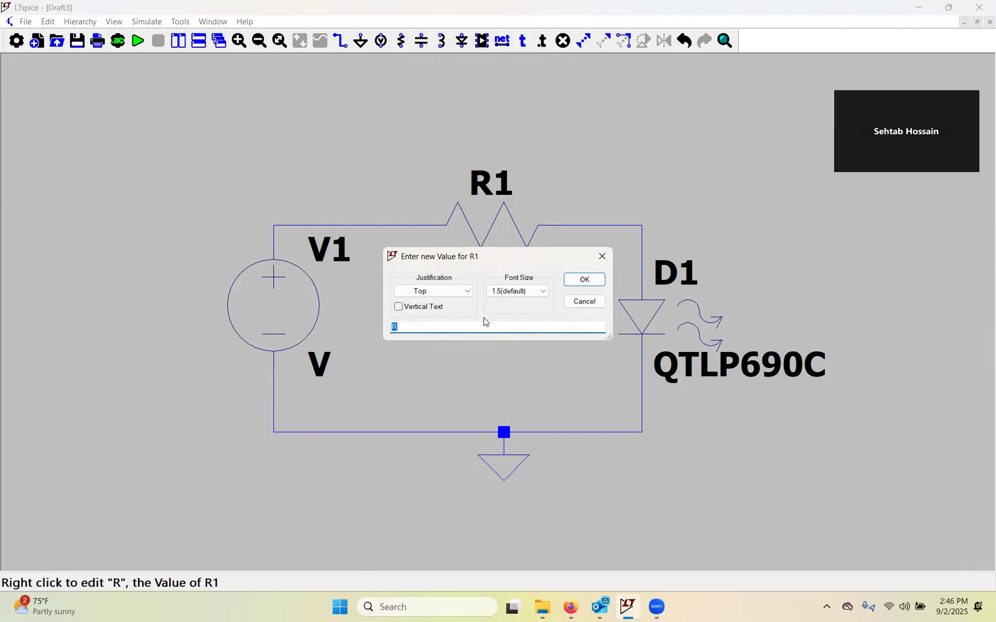
pyautogui.click(602, 261)
pyautogui.rightClick(500, 277)
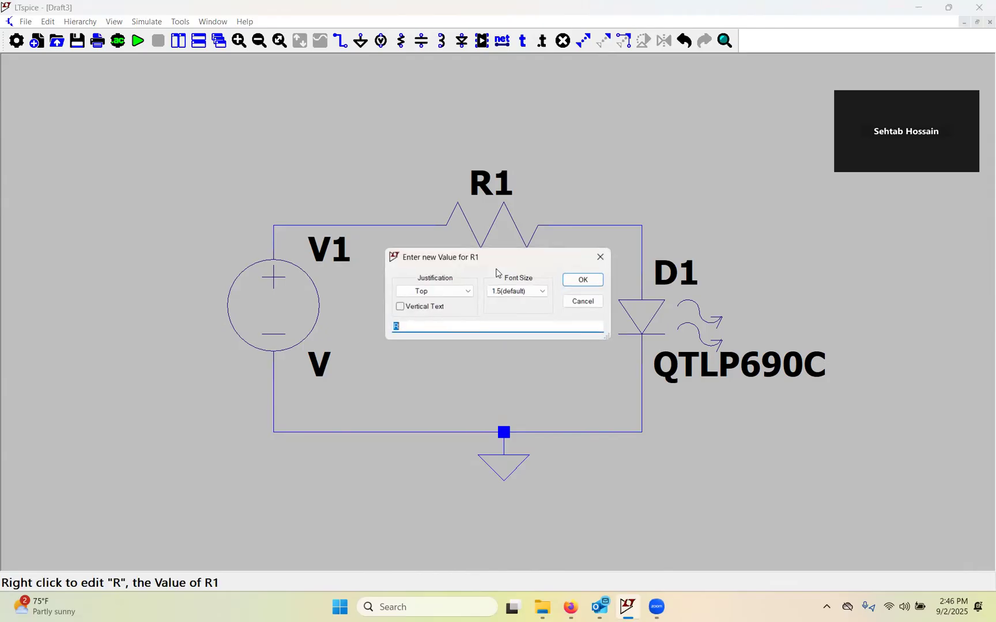
pyautogui.click(604, 262)
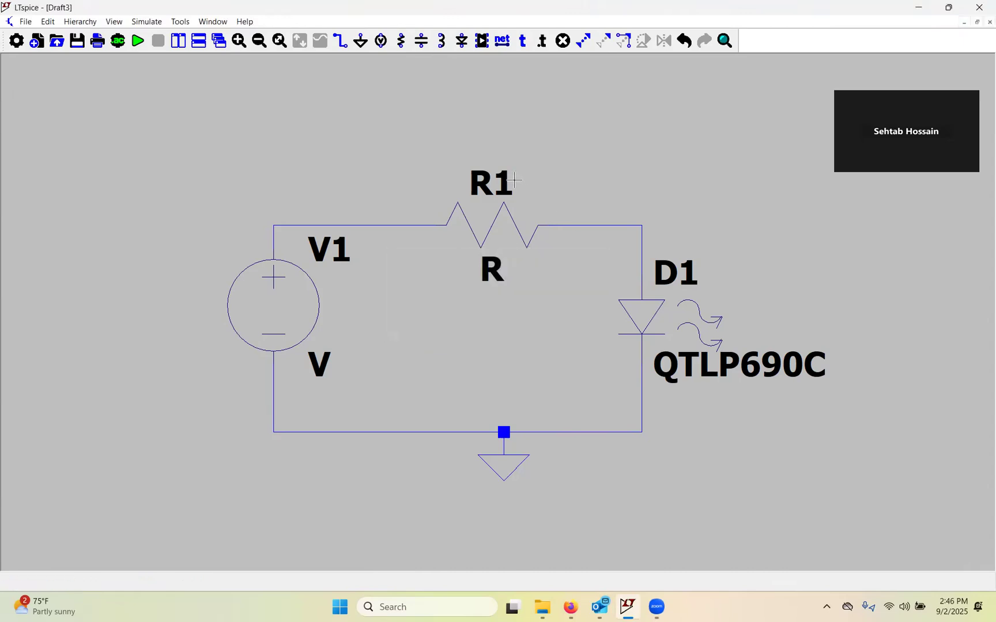
pyautogui.rightClick(484, 191)
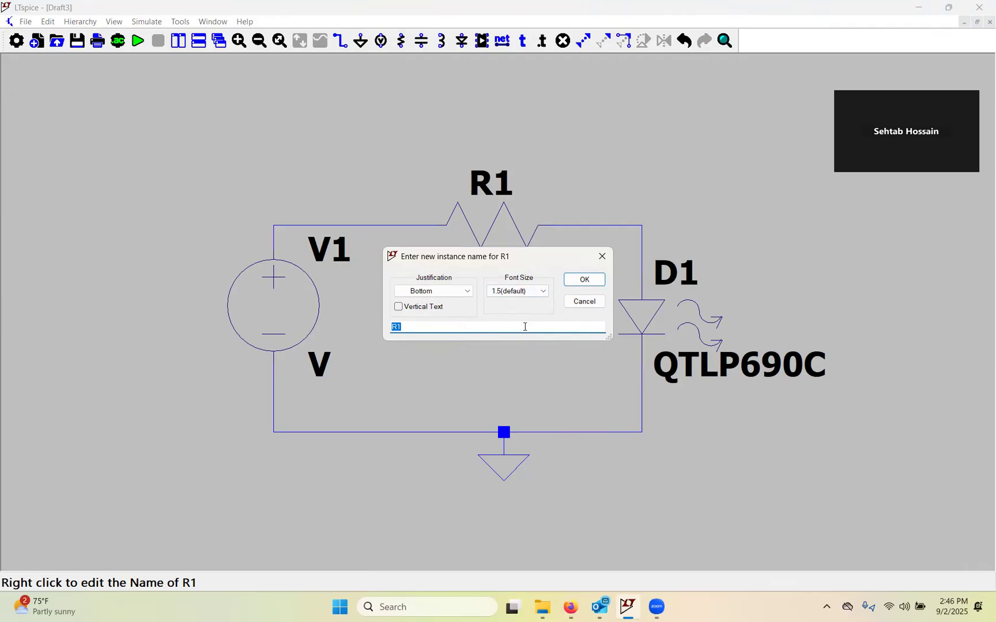
pyautogui.click(601, 264)
# - Set the value of resistor R1 to 1K
pyautogui.rightClick(491, 275)
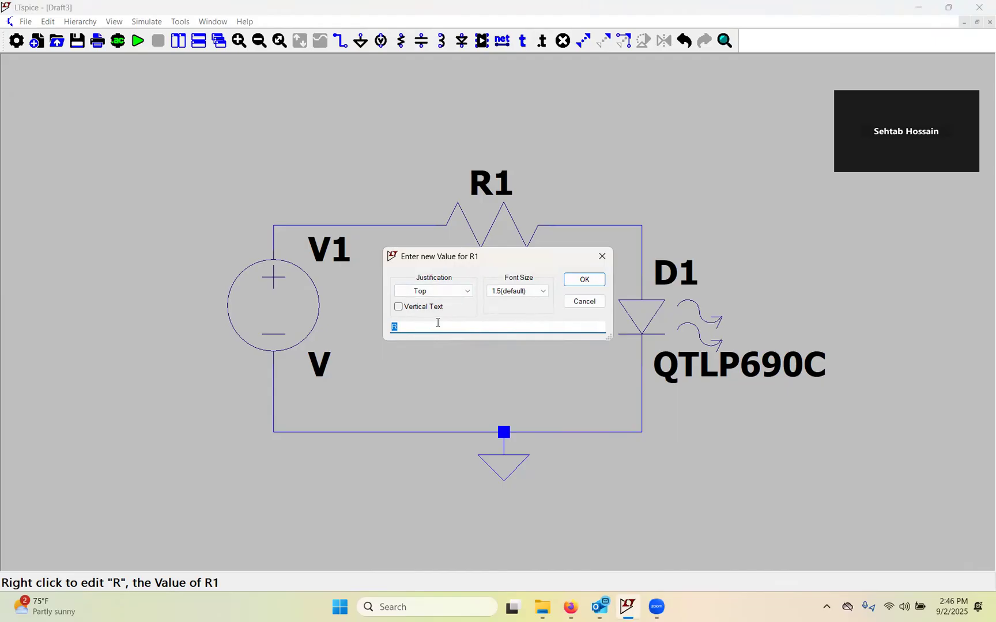
pyautogui.click(397, 328)
pyautogui.moveTo(400, 329); pyautogui.dragTo(391, 329)
pyautogui.write('1K')
pyautogui.click(584, 280)
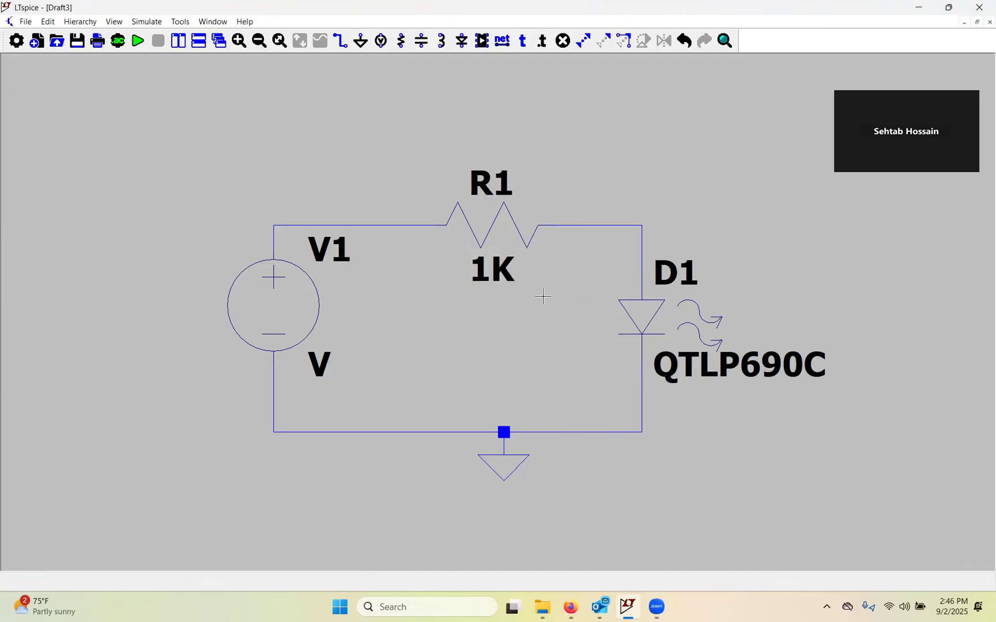
# - Set the DC value of voltage source V1 to 5V
pyautogui.rightClick(273, 320)
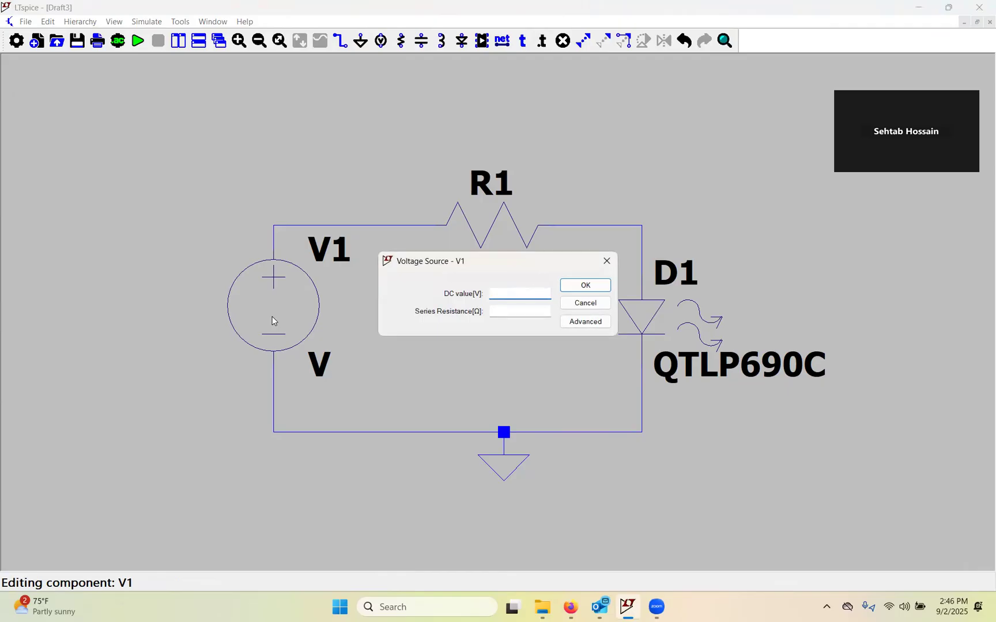
pyautogui.write('5V')
pyautogui.press('Return')
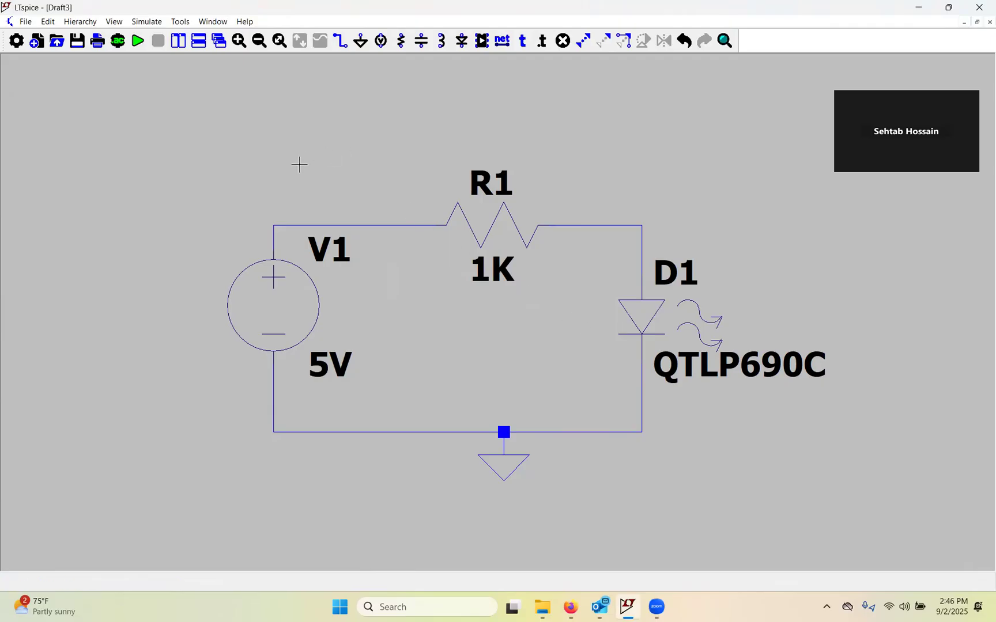
# - Run a DC operating point analysis (.op) of the circuit and dismiss the results listing
pyautogui.click(139, 42)
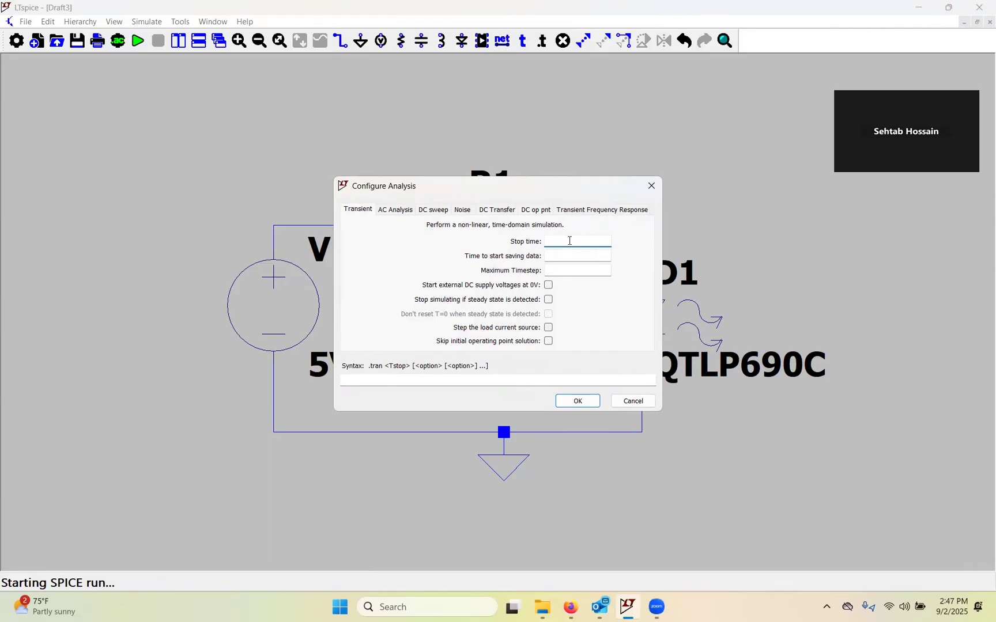
pyautogui.click(537, 212)
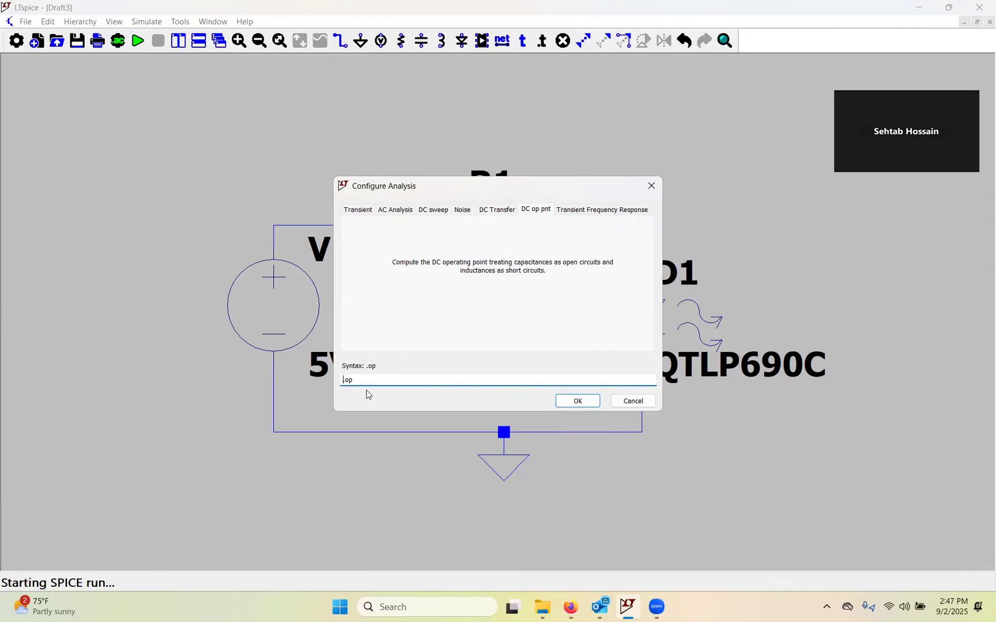
pyautogui.click(576, 402)
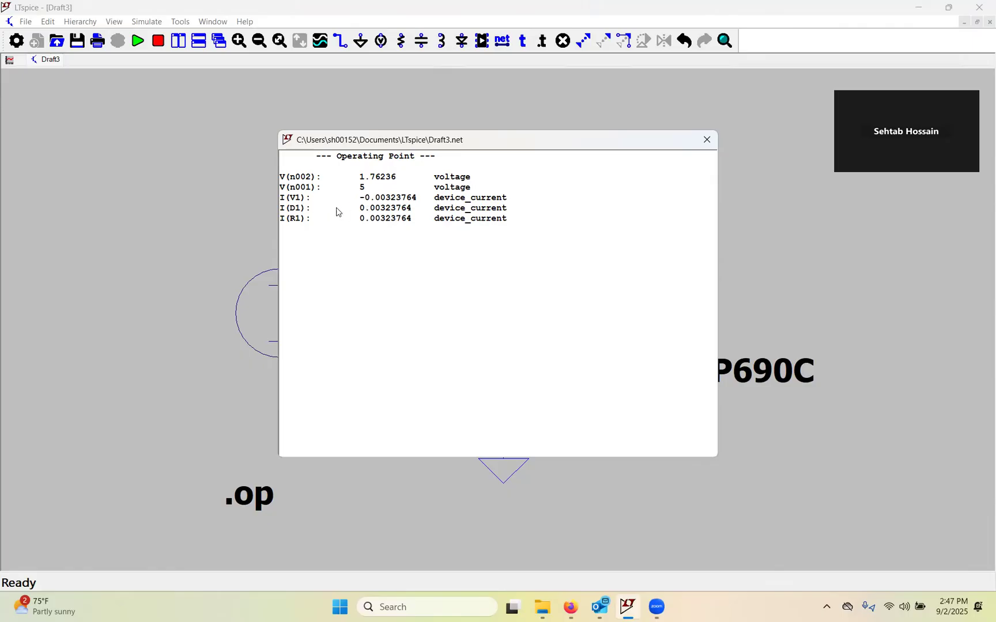
pyautogui.click(706, 140)
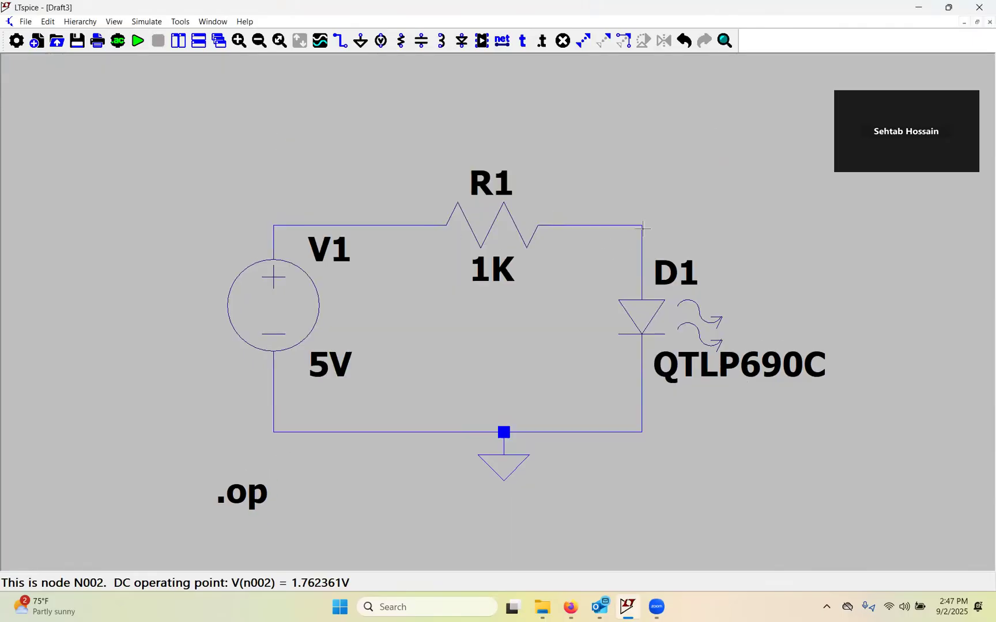
# - Place a data label at R1's LED-side end showing I(R1), and a node voltage label at the wire corner above D1
pyautogui.click(546, 226)
pyautogui.click(546, 226)
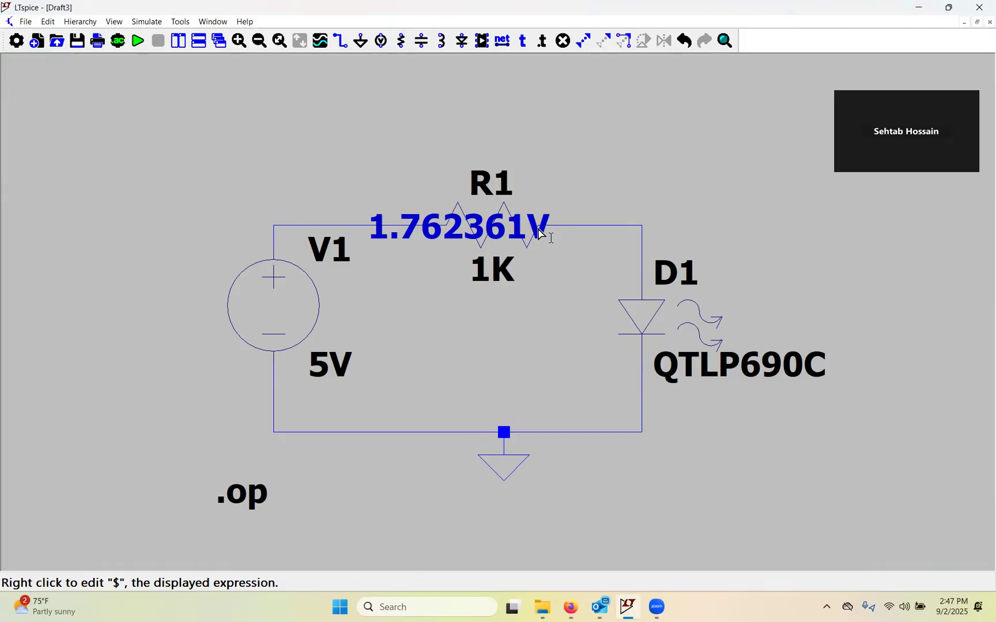
pyautogui.rightClick(541, 233)
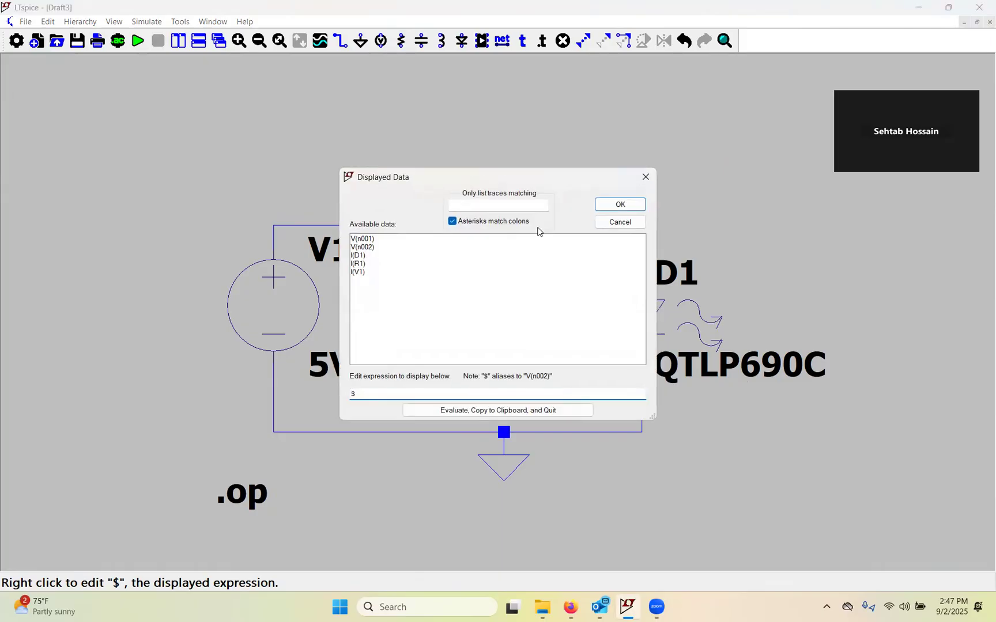
pyautogui.doubleClick(360, 264)
pyautogui.click(355, 396)
pyautogui.press('BackSpace')
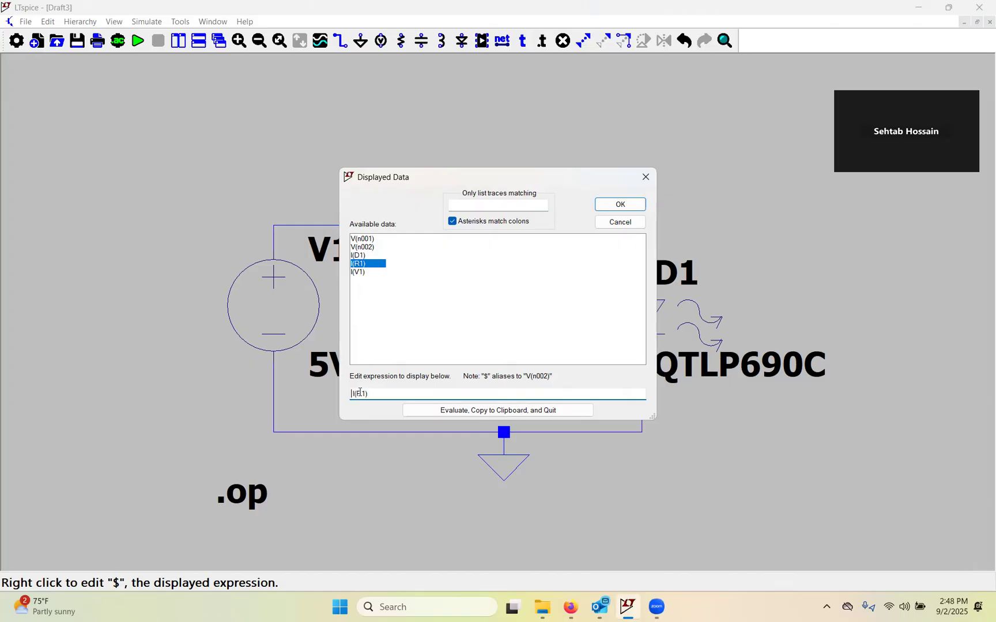
pyautogui.click(608, 206)
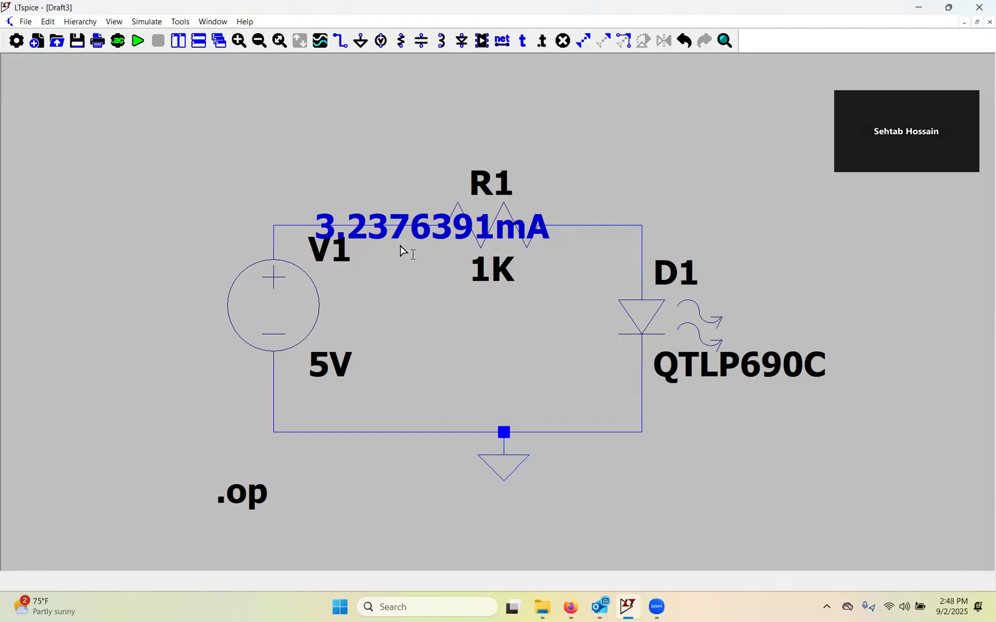
pyautogui.click(641, 226)
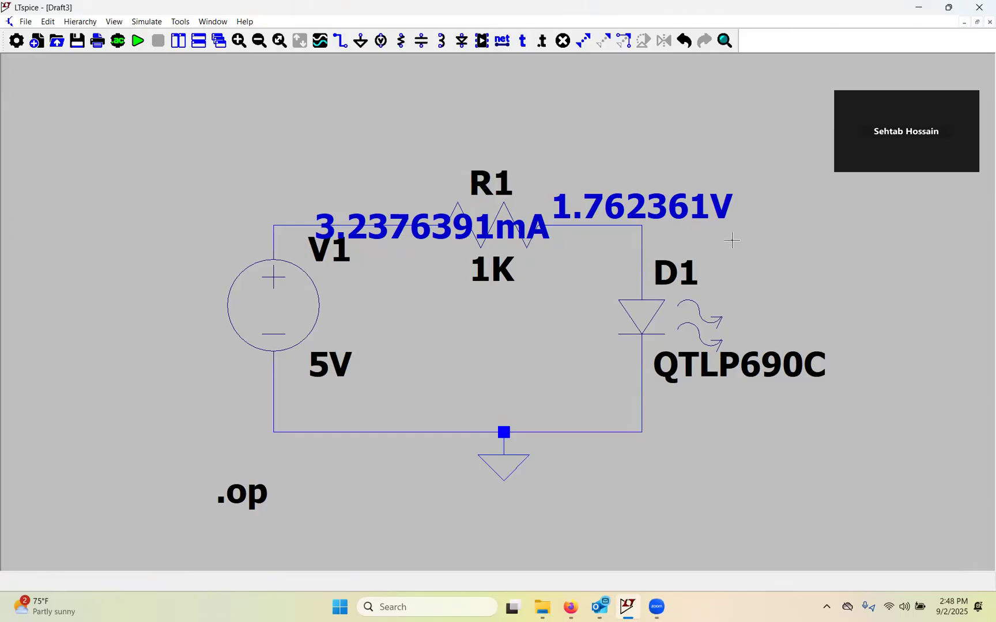
# - Place a data label at the wire corner above V1 and change its displayed expression to I(V1)
pyautogui.click(273, 225)
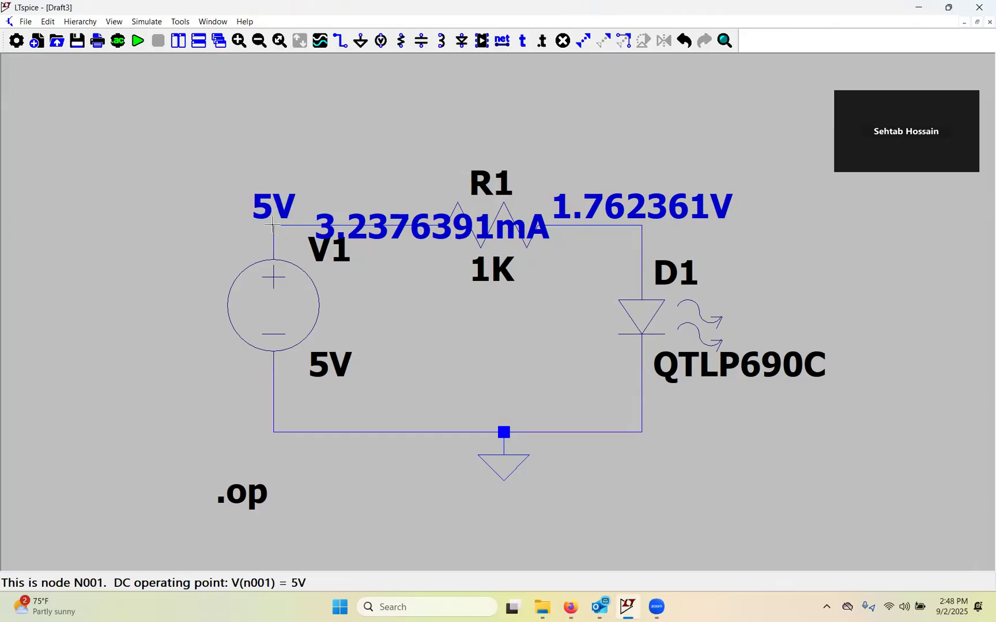
pyautogui.rightClick(272, 225)
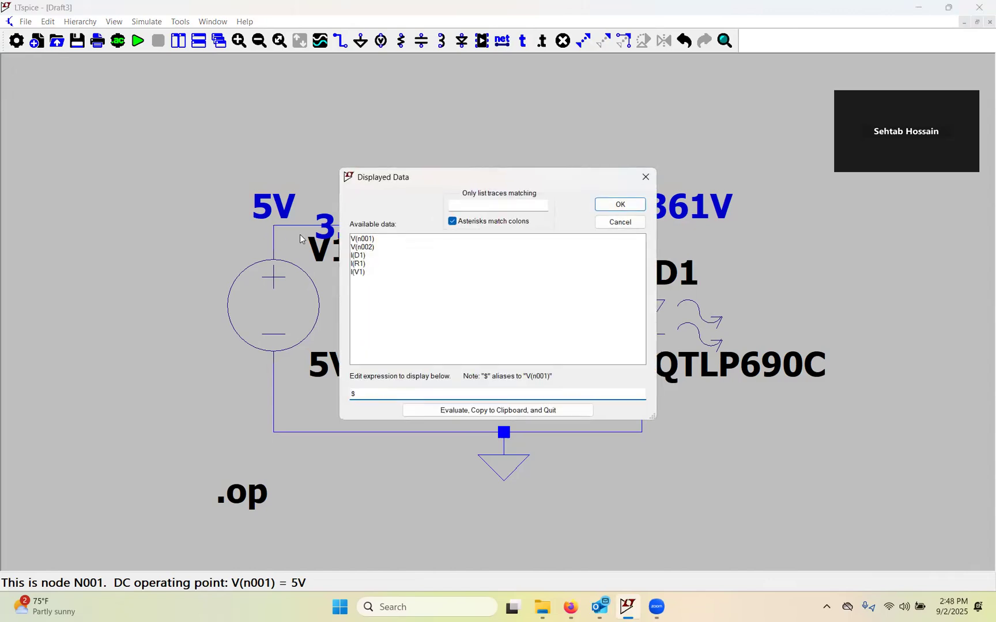
pyautogui.click(359, 272)
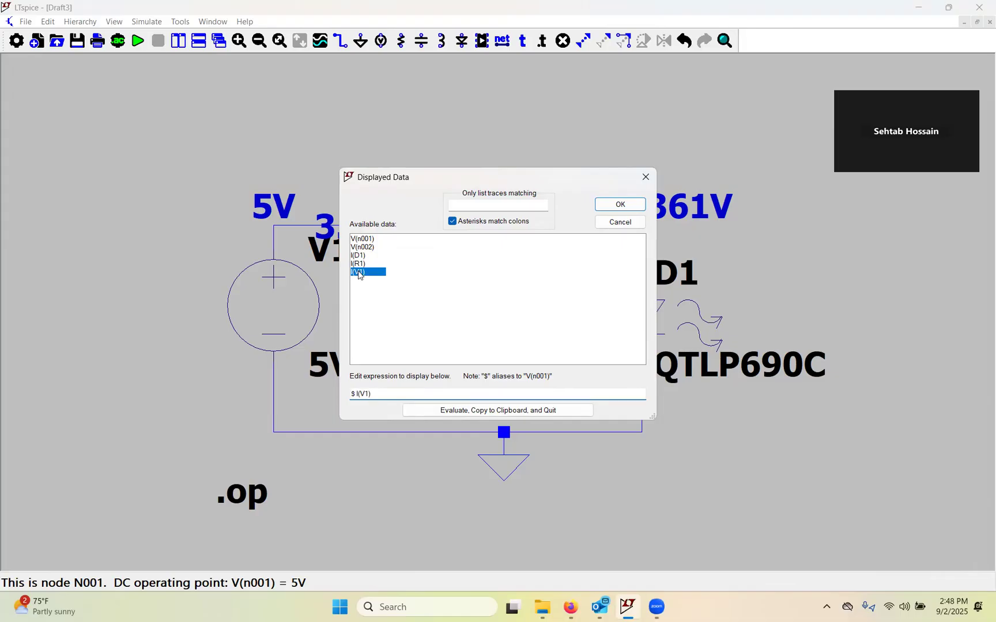
pyautogui.click(613, 205)
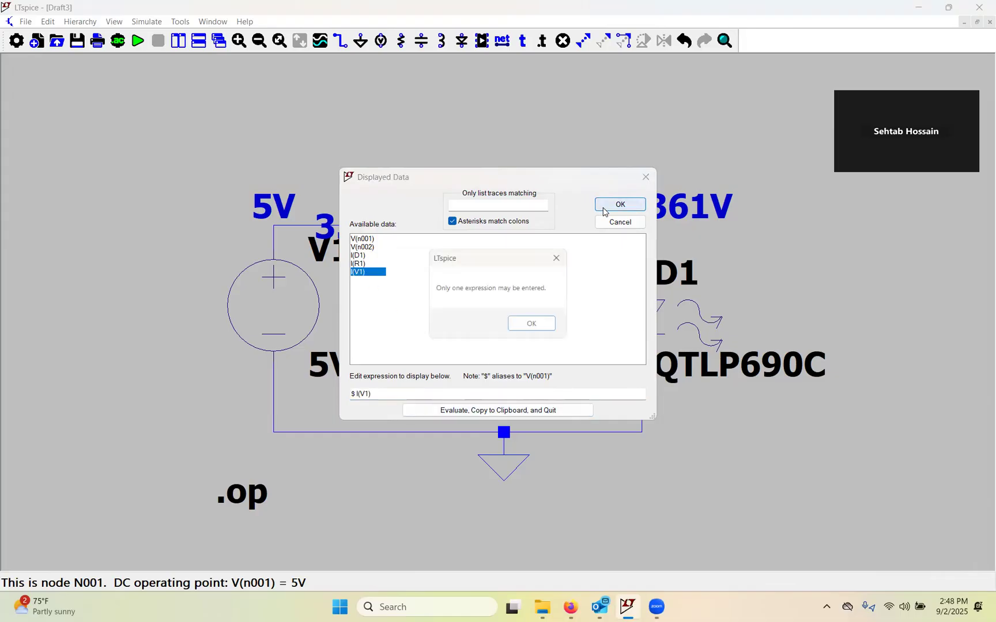
pyautogui.click(526, 329)
pyautogui.click(354, 396)
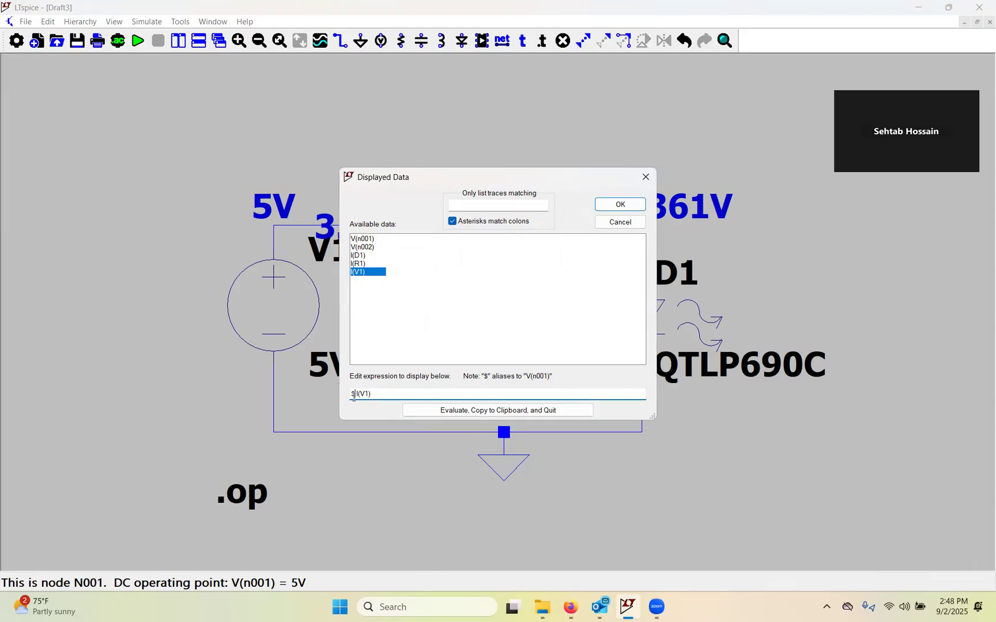
pyautogui.press('BackSpace')
pyautogui.press('Return')
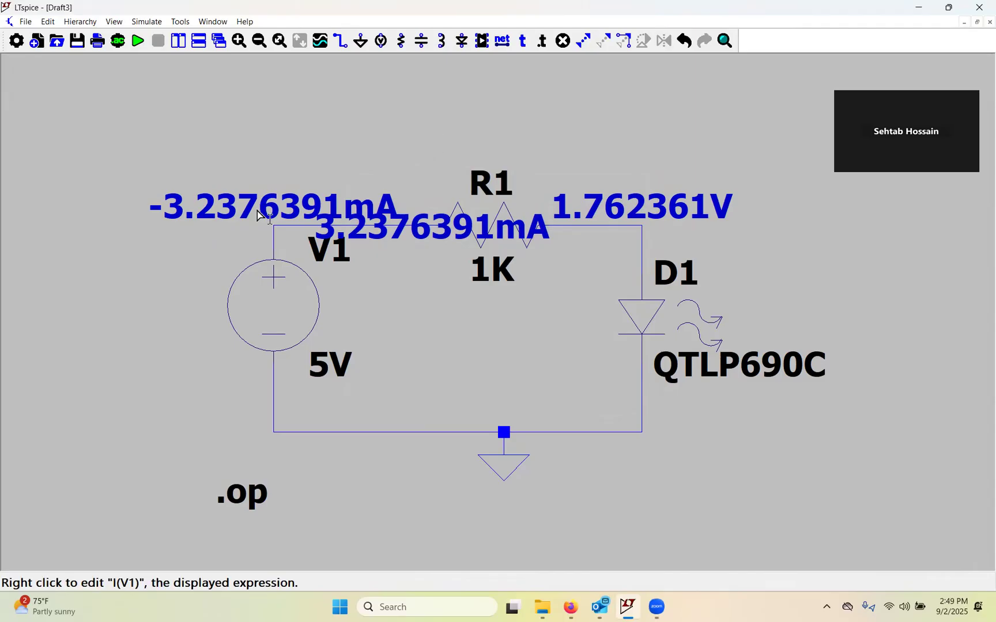
# - Delete the I(V1) data label above the voltage source
pyautogui.press('Delete')
pyautogui.click(258, 211)
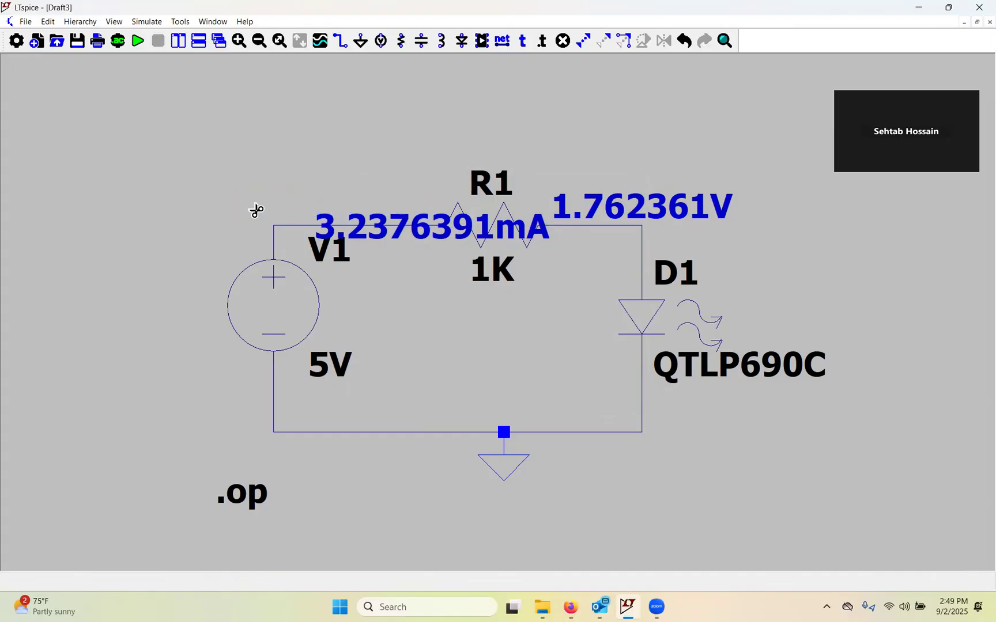
pyautogui.press('Escape')
pyautogui.click(482, 42)
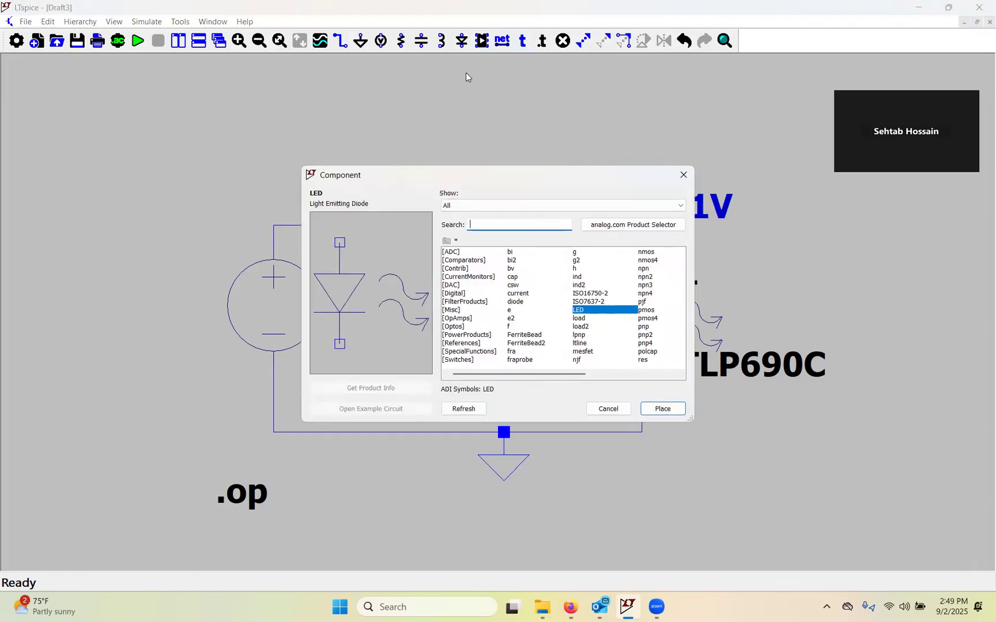
pyautogui.scroll(-2, 501, 295)
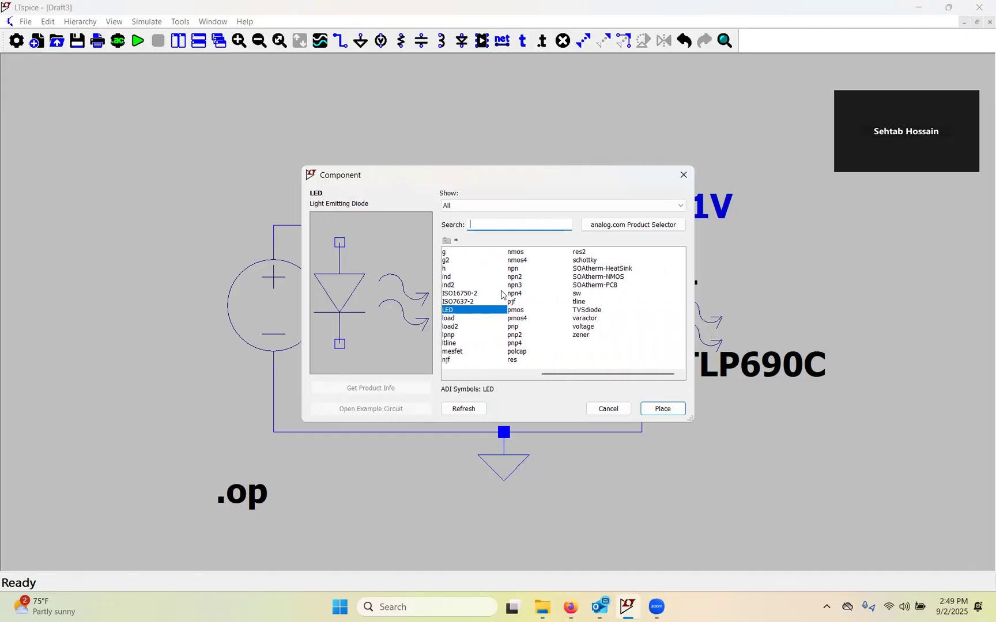
pyautogui.scroll(2, 504, 298)
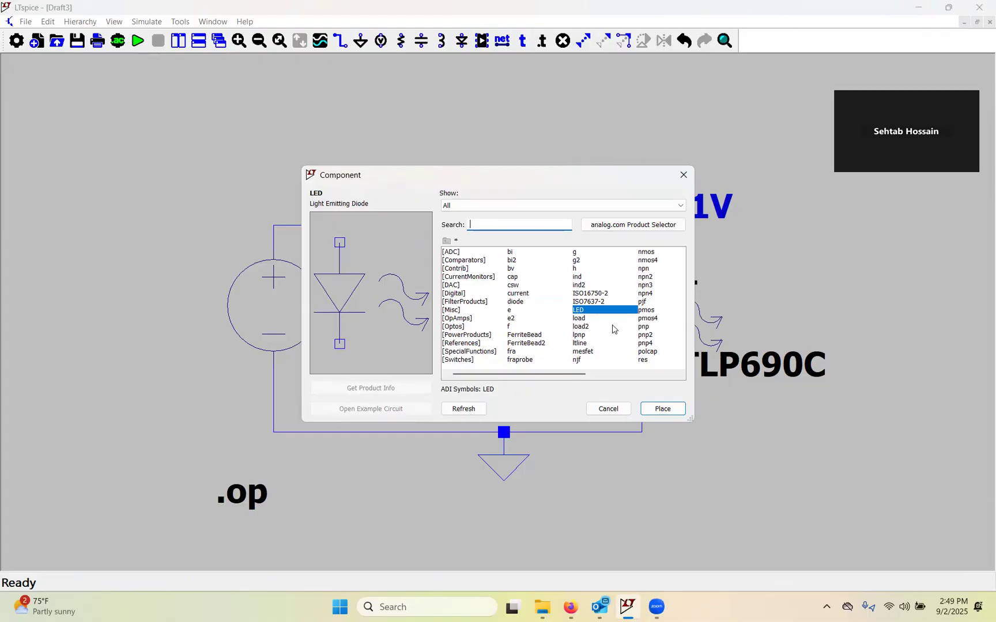
pyautogui.click(681, 176)
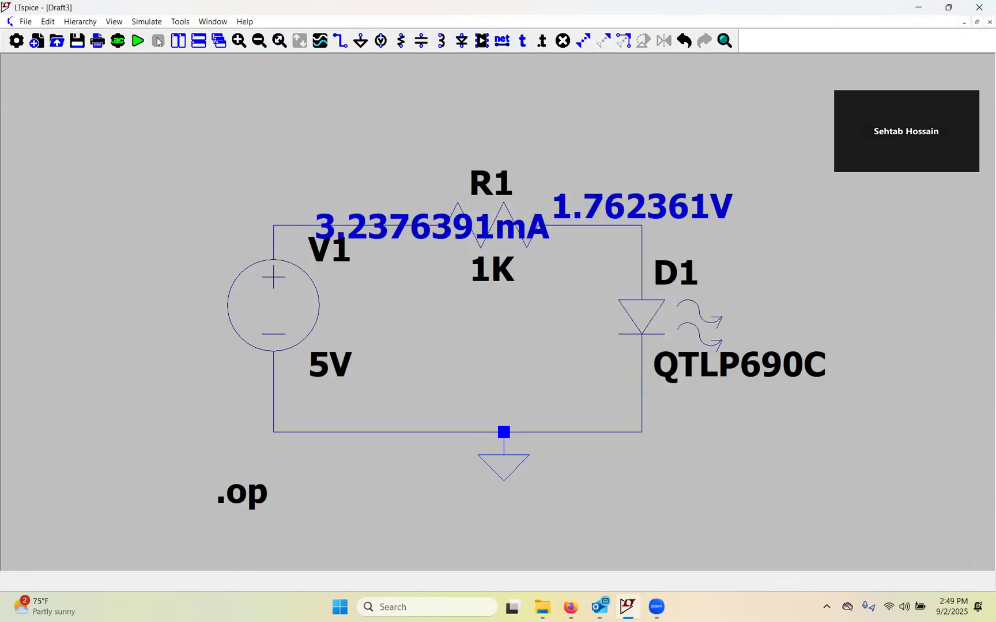
pyautogui.click(118, 42)
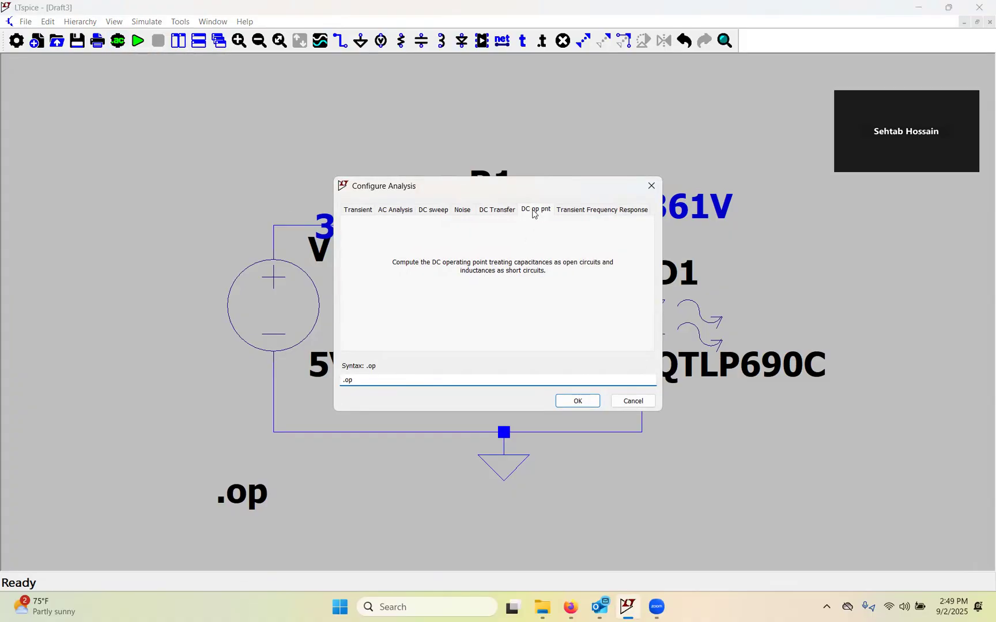
pyautogui.click(353, 212)
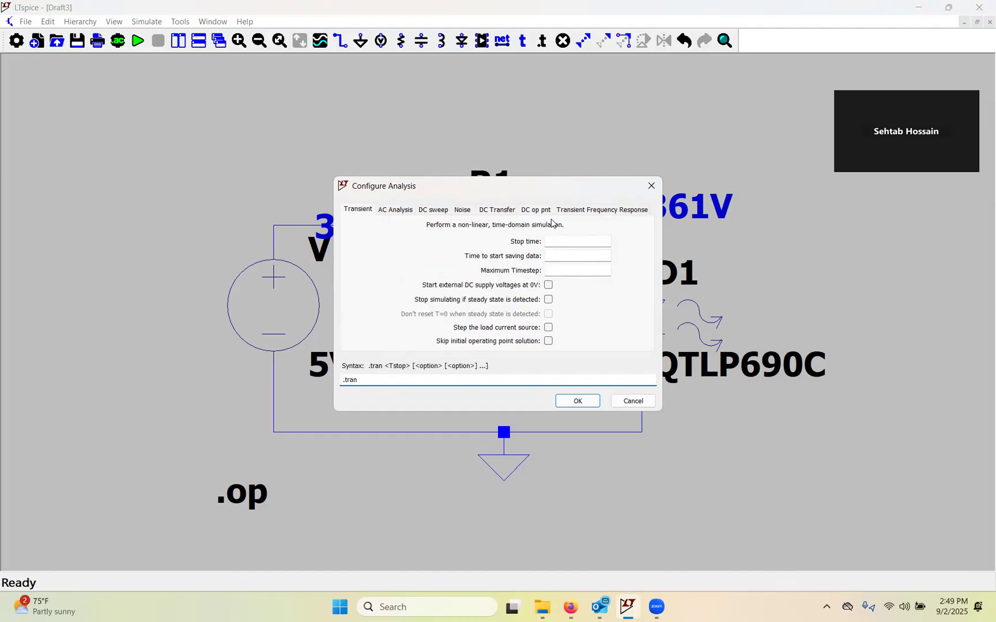
pyautogui.click(654, 190)
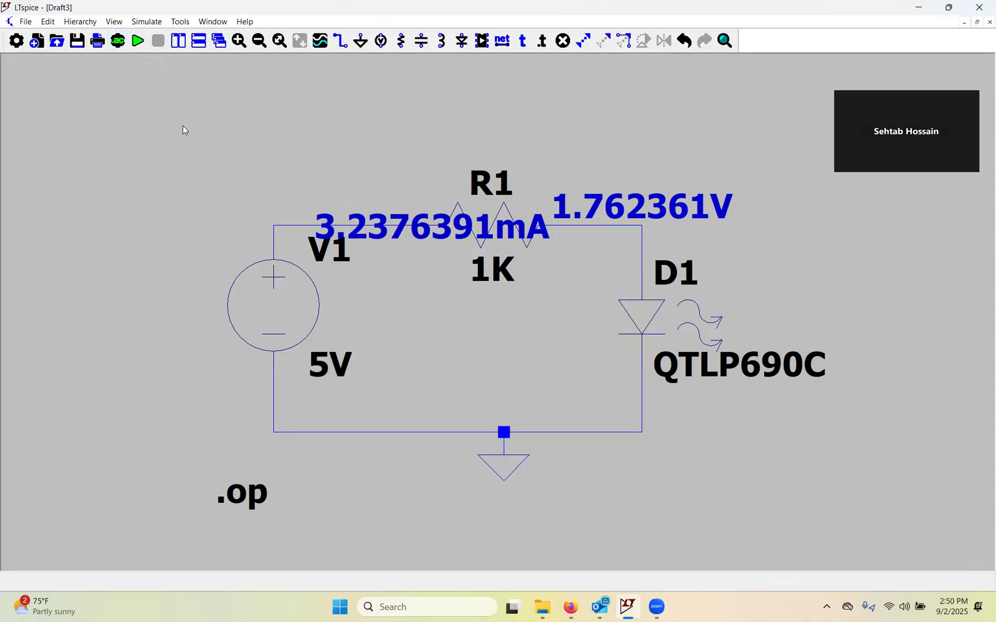
# - Reopen the operating point results to review the node voltages and device currents, and close them
pyautogui.click(321, 47)
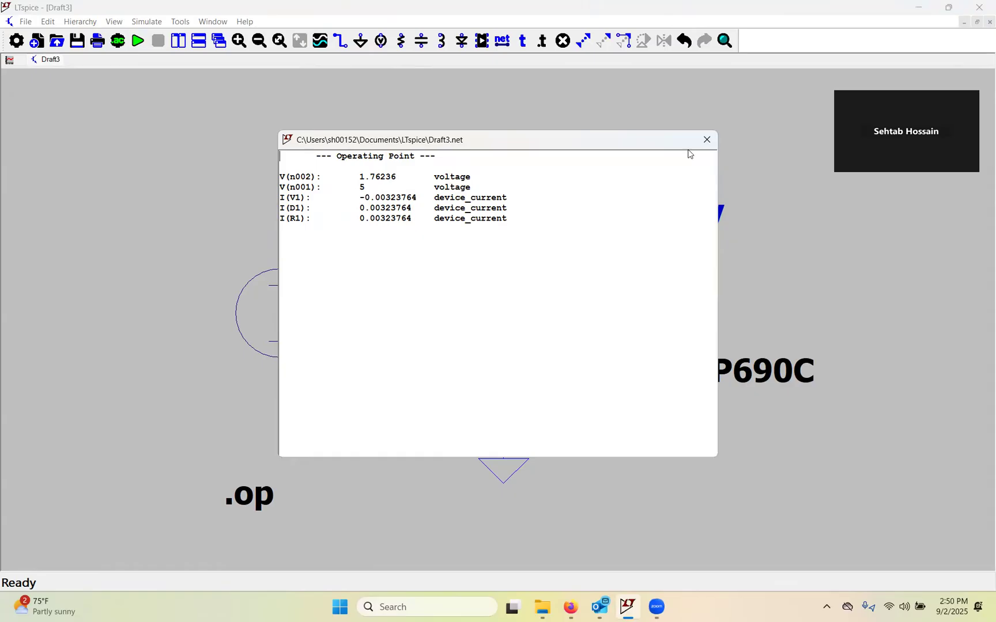
pyautogui.click(706, 140)
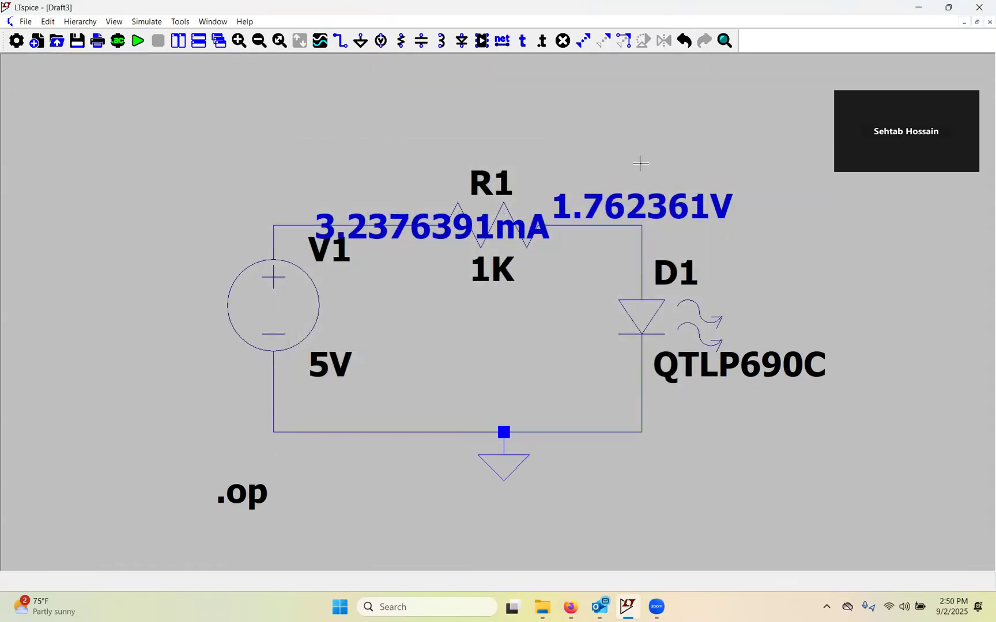